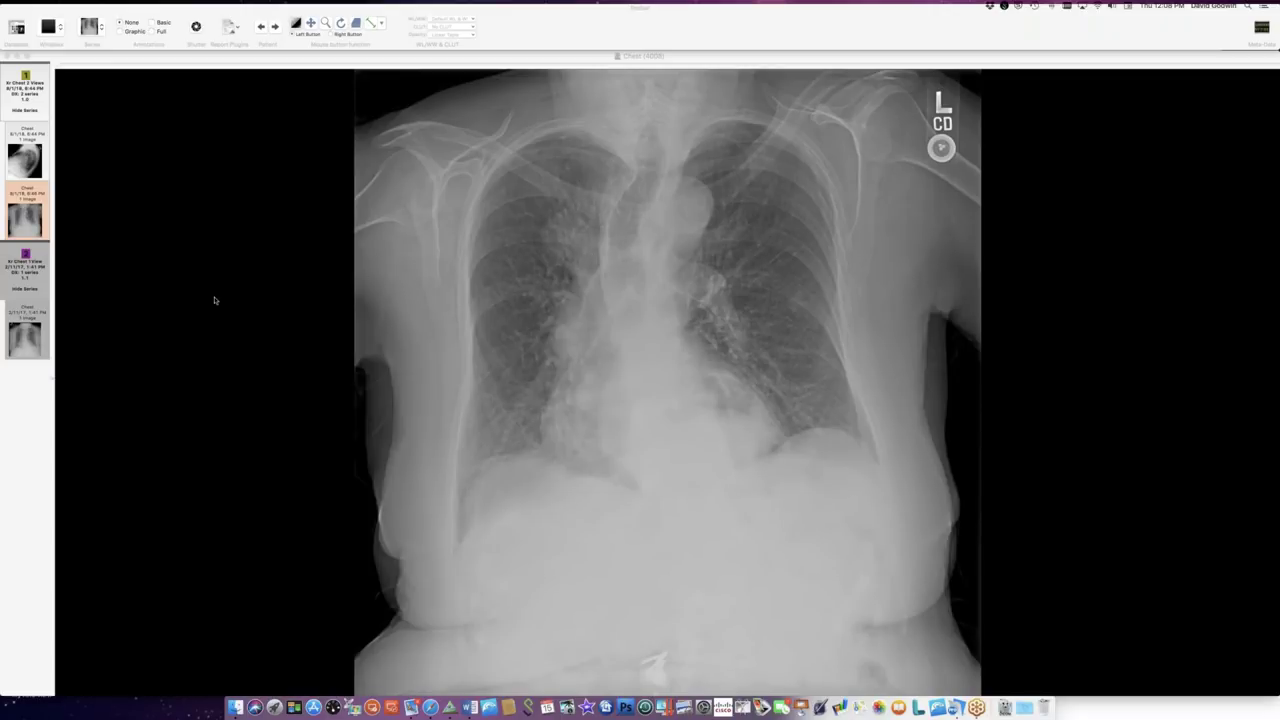
Show the 2/11/17 chest X-ray, then switch to the CT's FL PE Axial - RIB TO RIB series
click(24, 337)
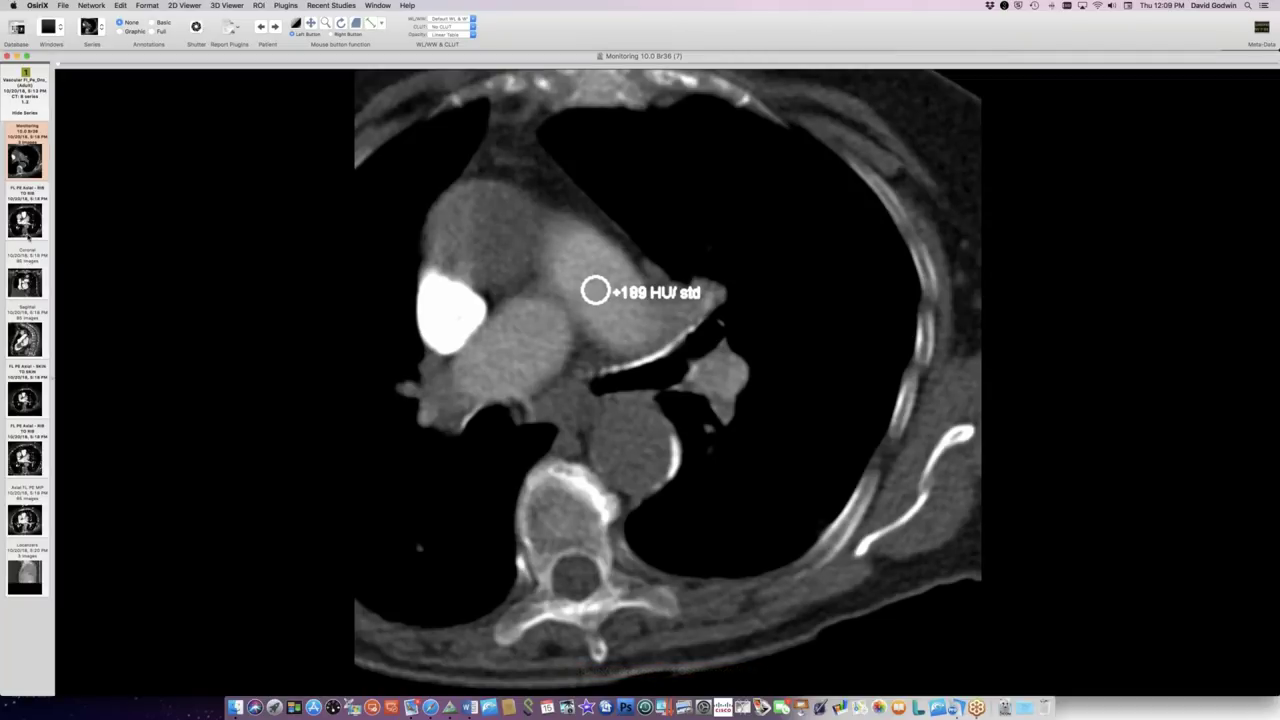
click(25, 215)
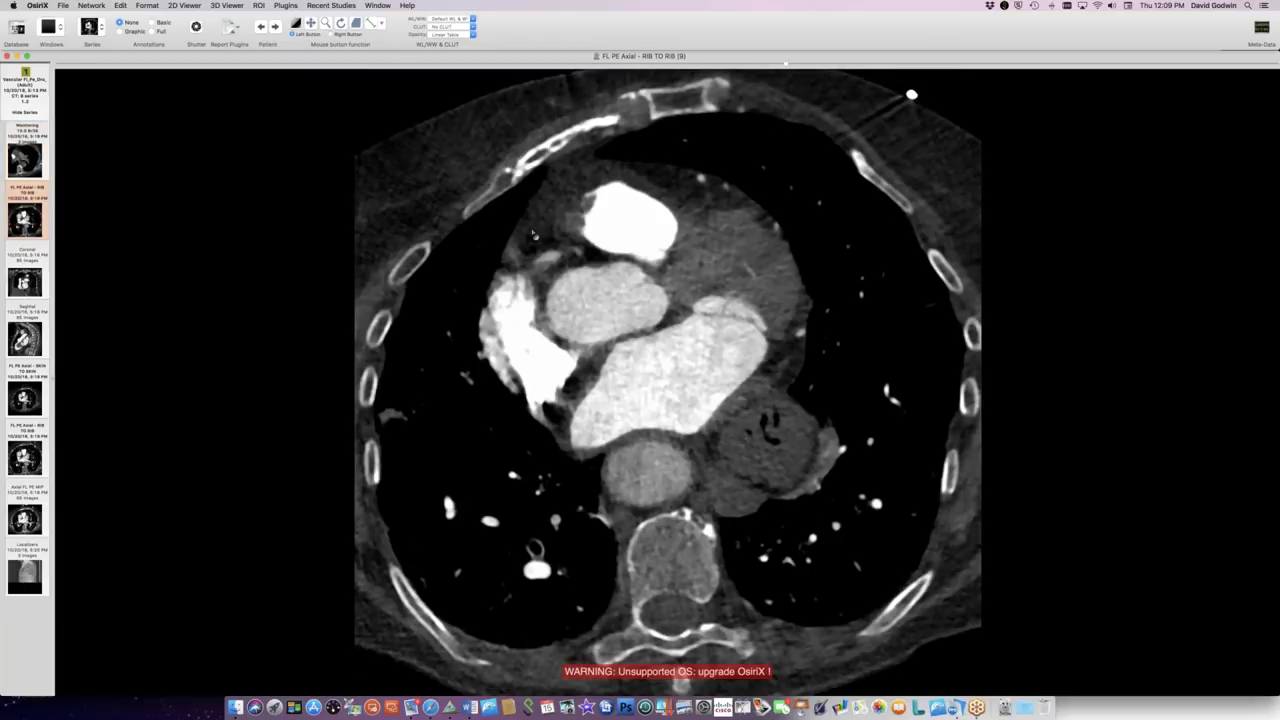
Scroll the FL PE Axial - RIB TO RIB slices from heart to clavicles, then show the Coronal series
scroll(534, 234, up, 15)
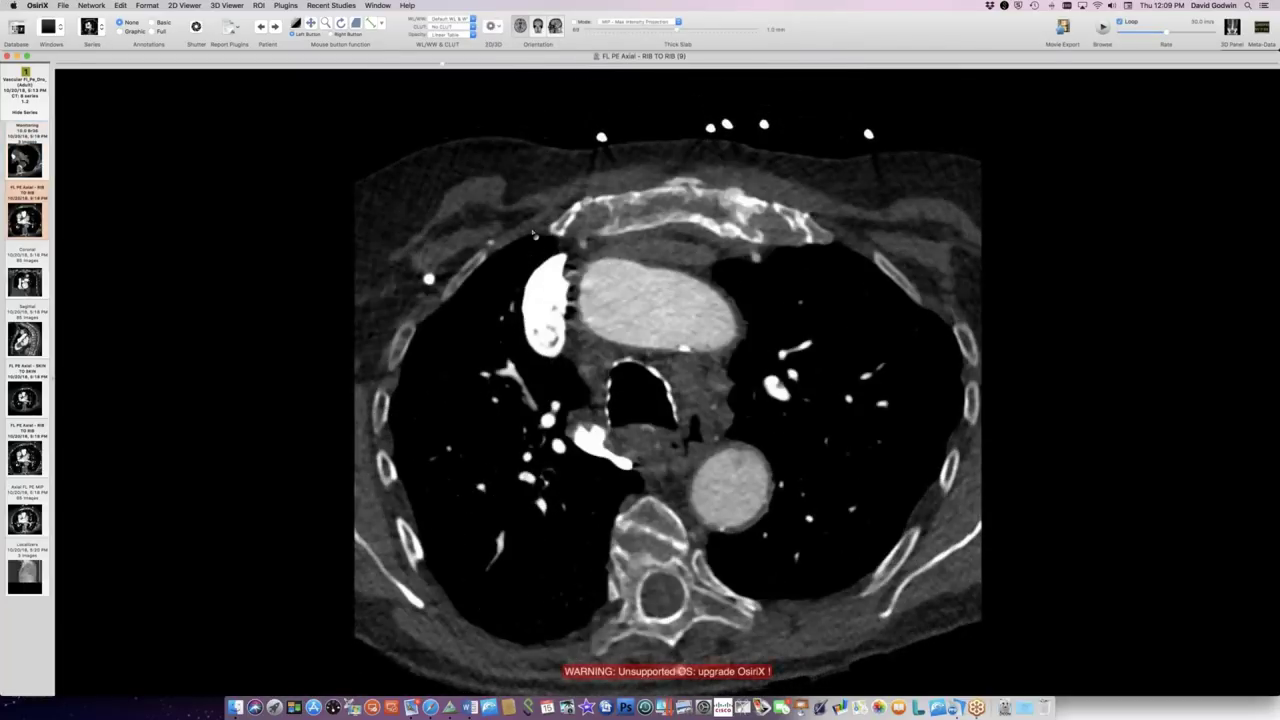
scroll(534, 234, up, 15)
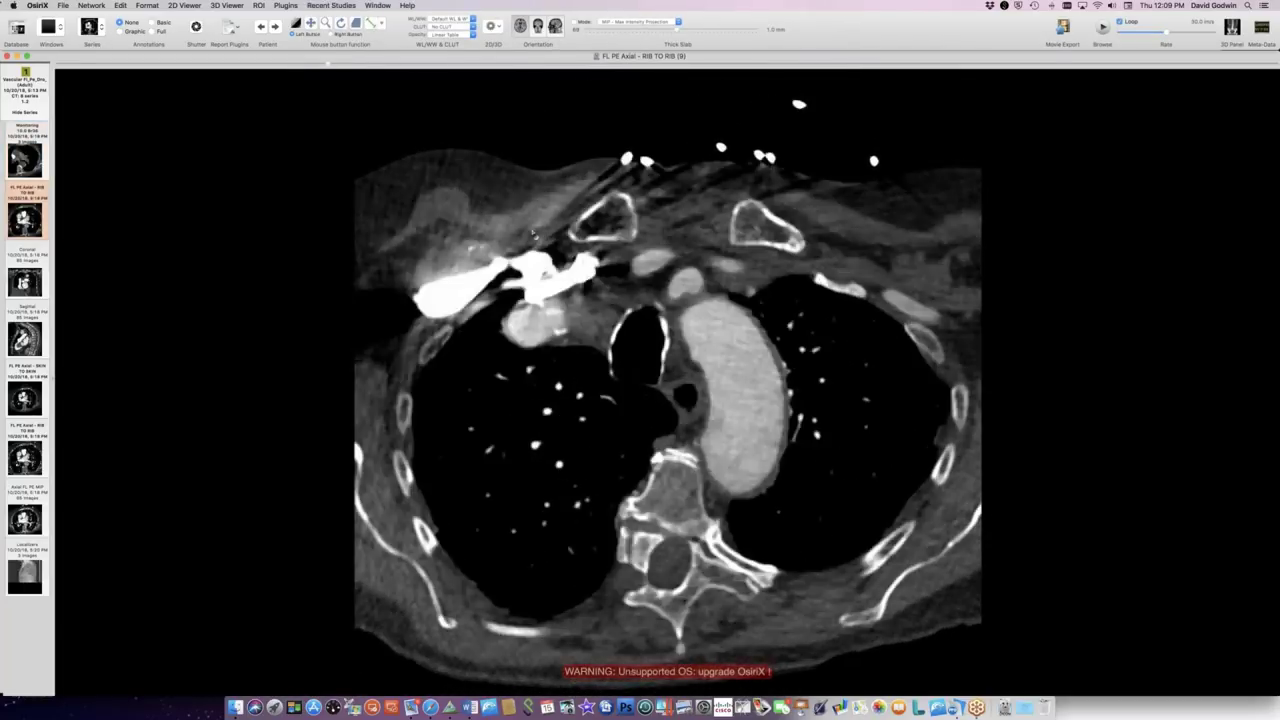
scroll(534, 234, down, 10)
scroll(557, 240, down, 10)
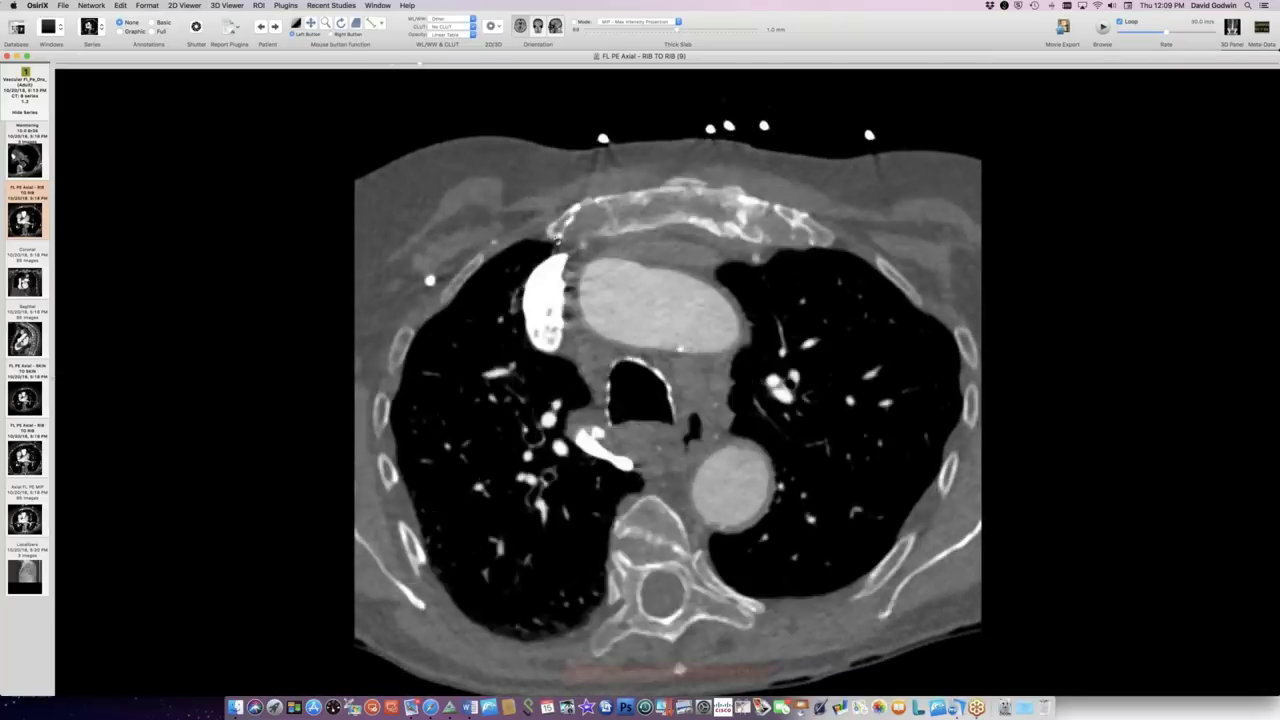
scroll(557, 240, up, 10)
scroll(557, 240, up, 5)
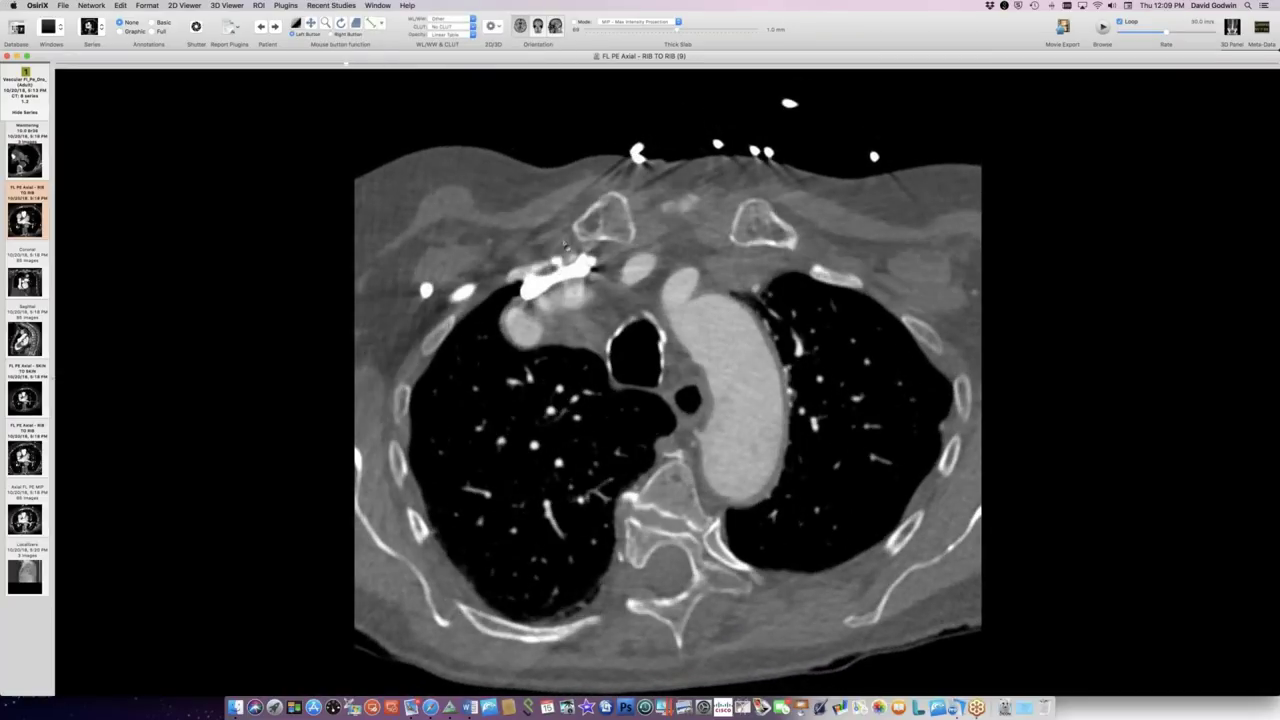
scroll(558, 316, down, 6)
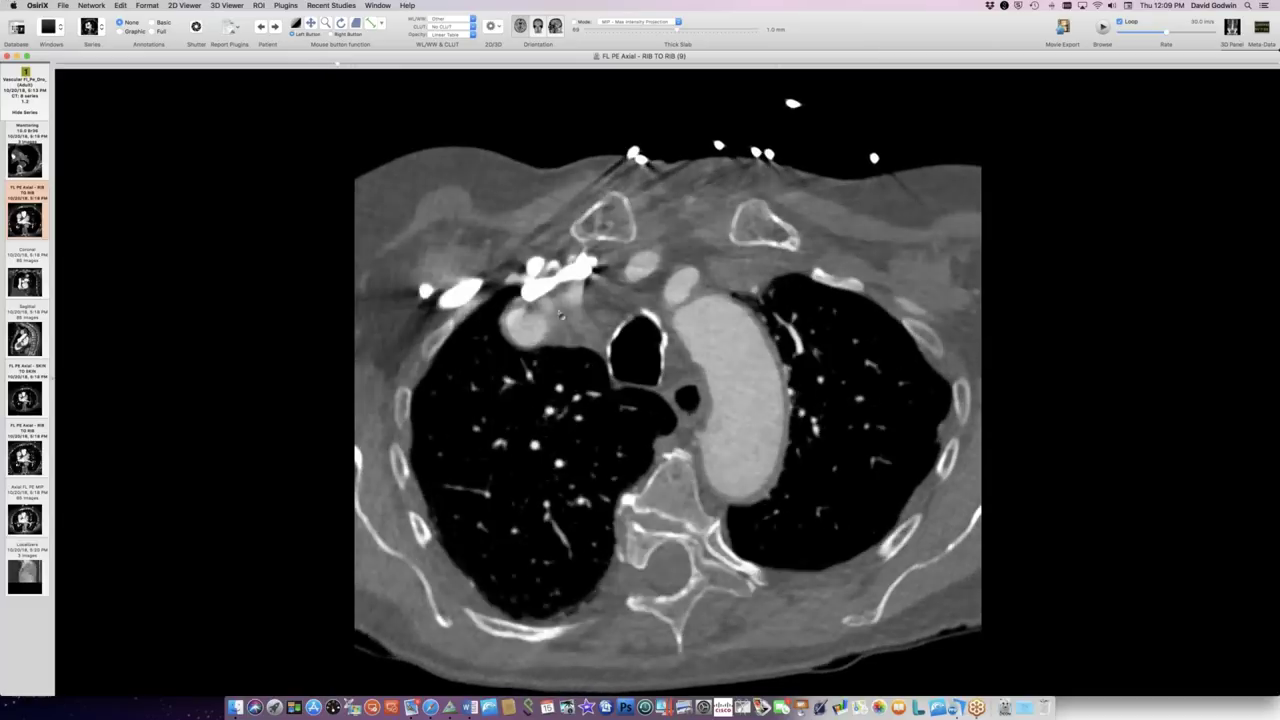
scroll(546, 318, up, 2)
scroll(546, 318, up, 3)
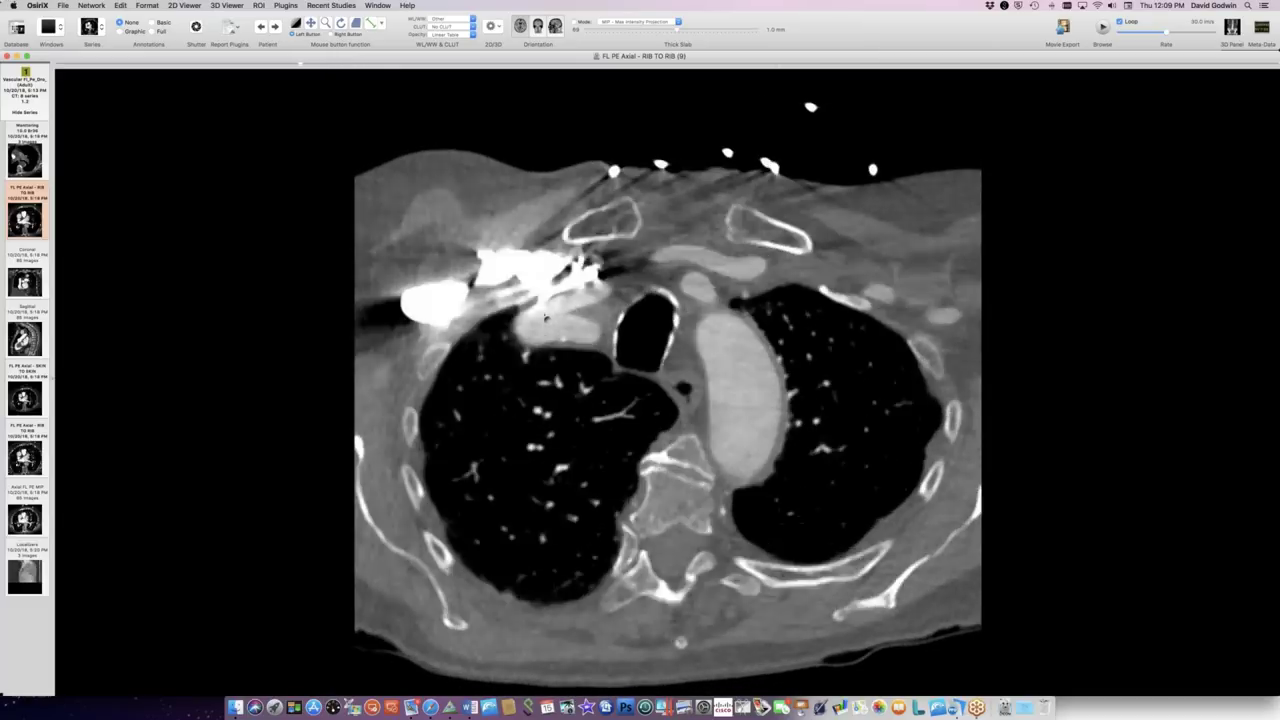
scroll(546, 318, down, 3)
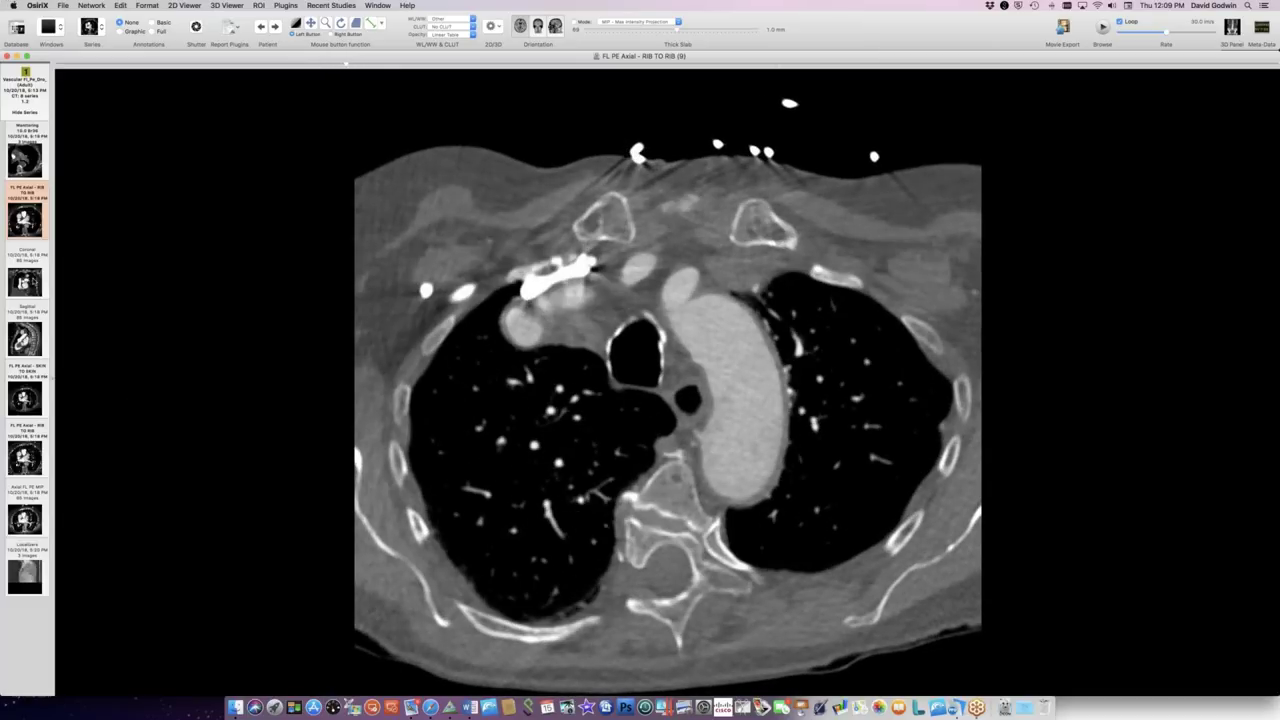
click(35, 282)
Scroll through the coronal MIP slab of the contrast chest CT across the aortic arch and heart
scroll(390, 302, down, 6)
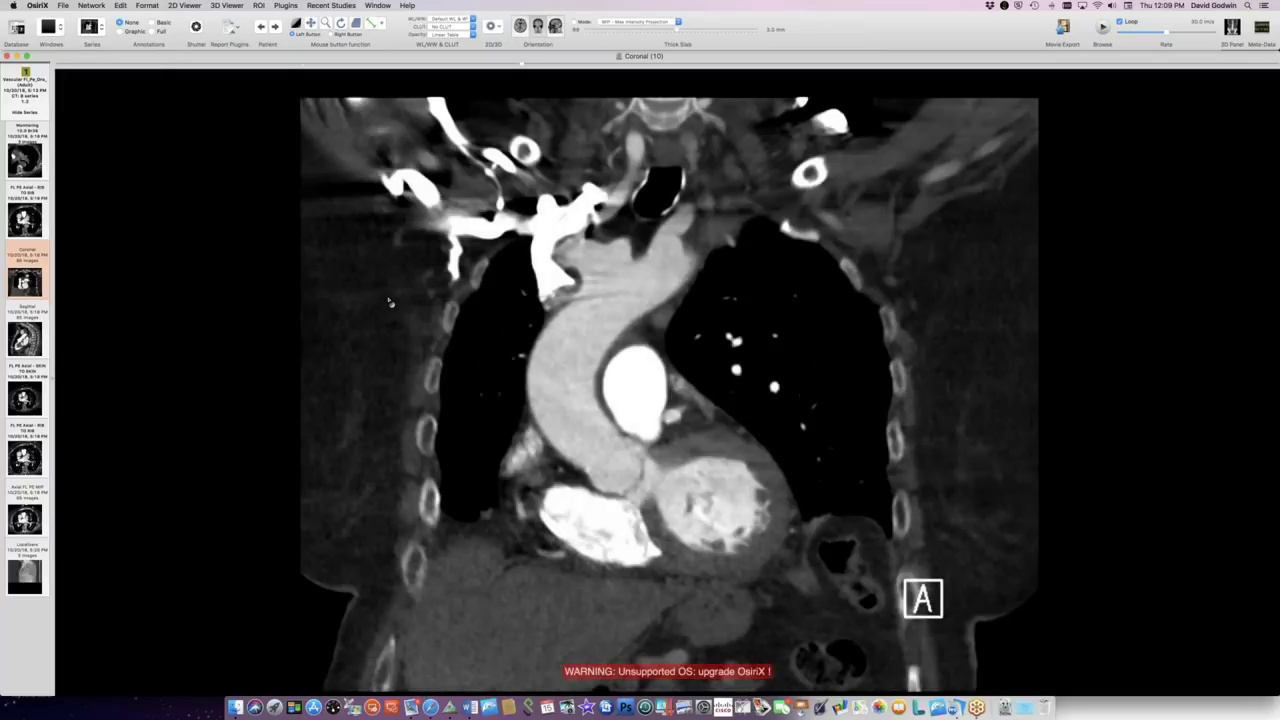
scroll(390, 302, down, 4)
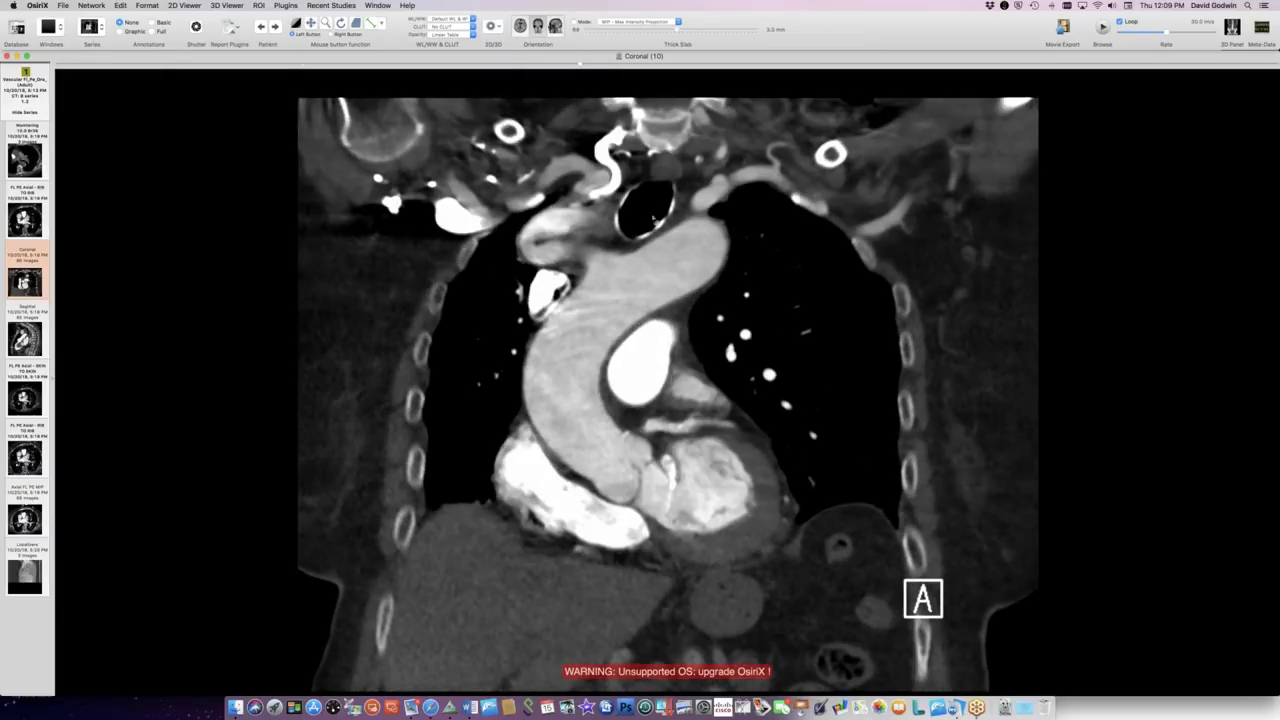
scroll(596, 262, down, 4)
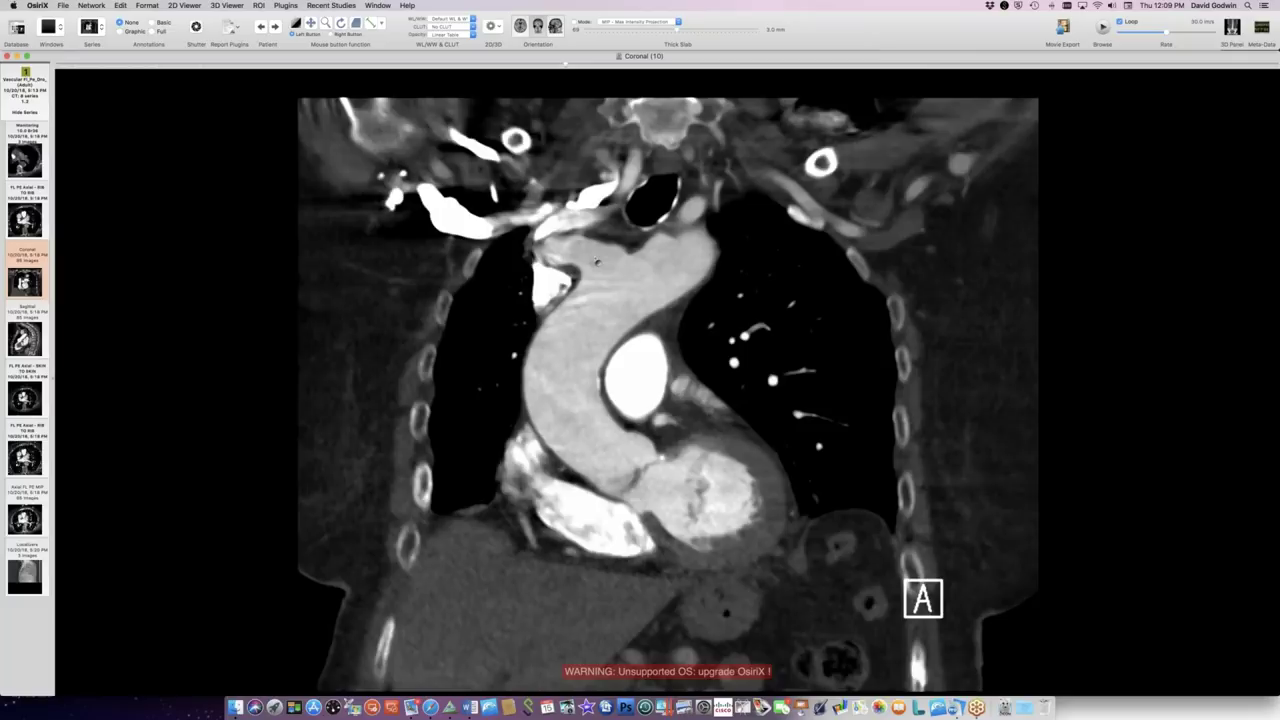
scroll(601, 263, up, 5)
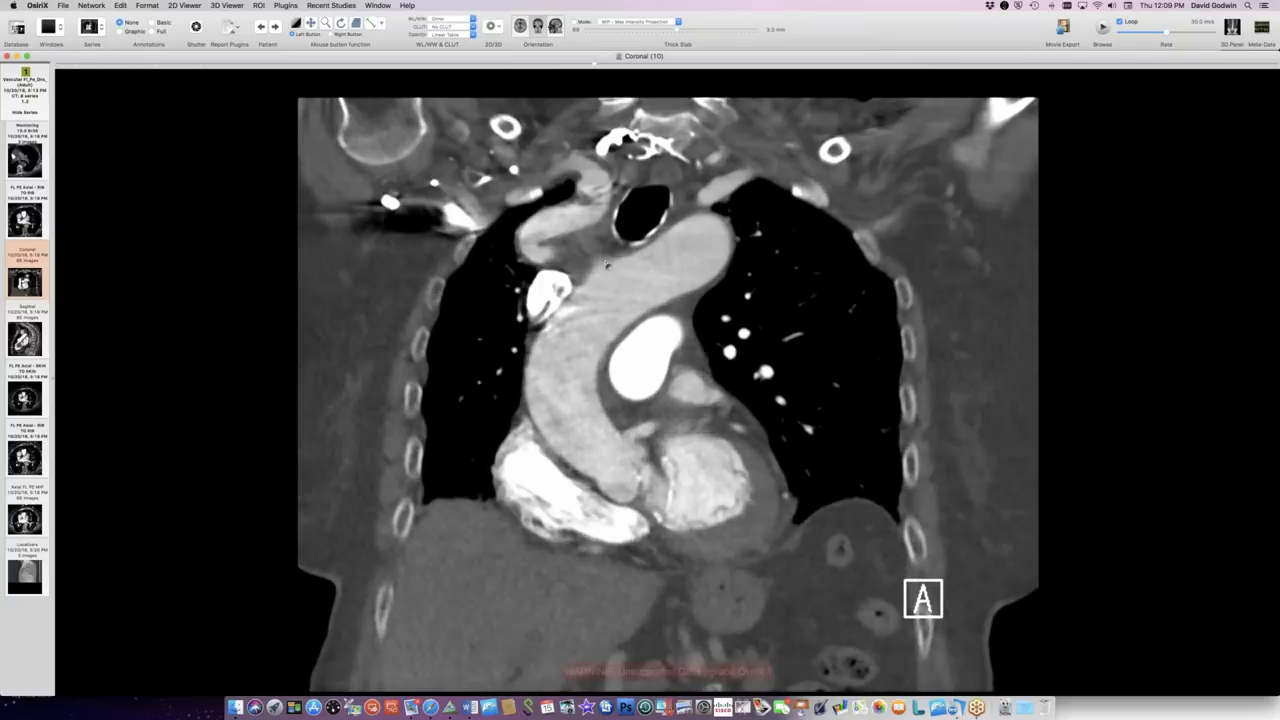
scroll(607, 265, down, 4)
scroll(607, 265, down, 4)
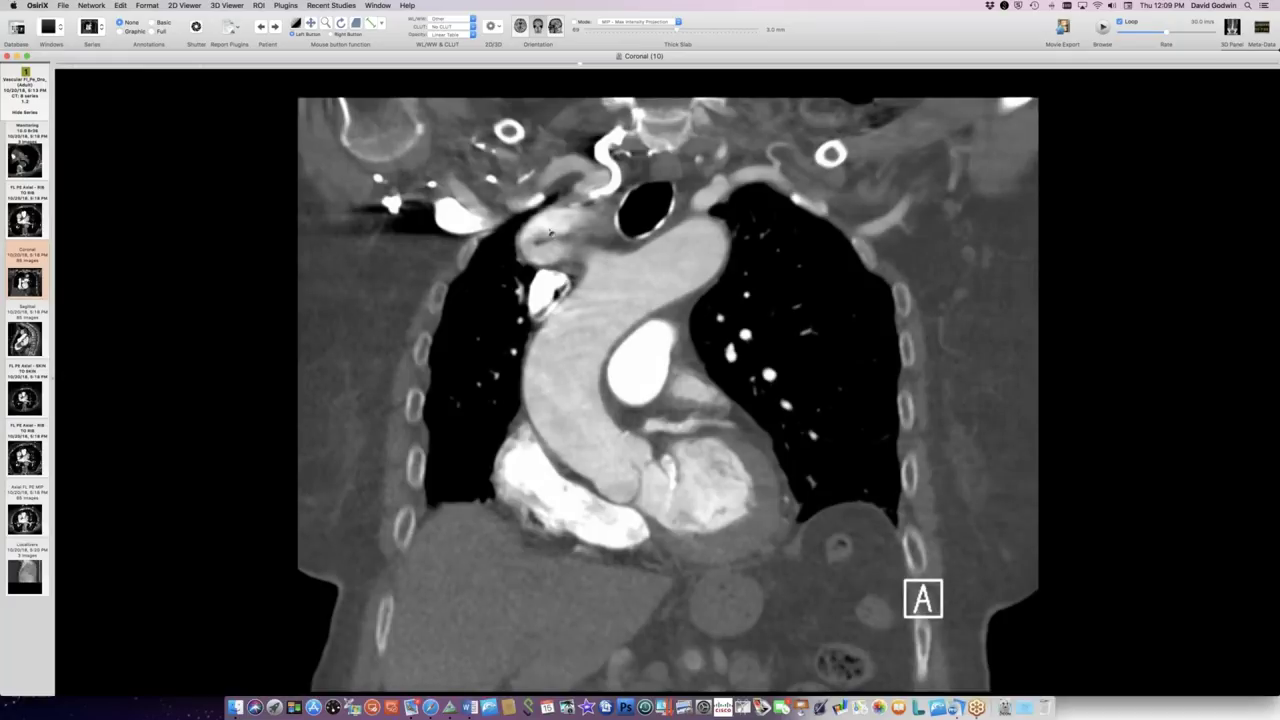
scroll(605, 268, down, 2)
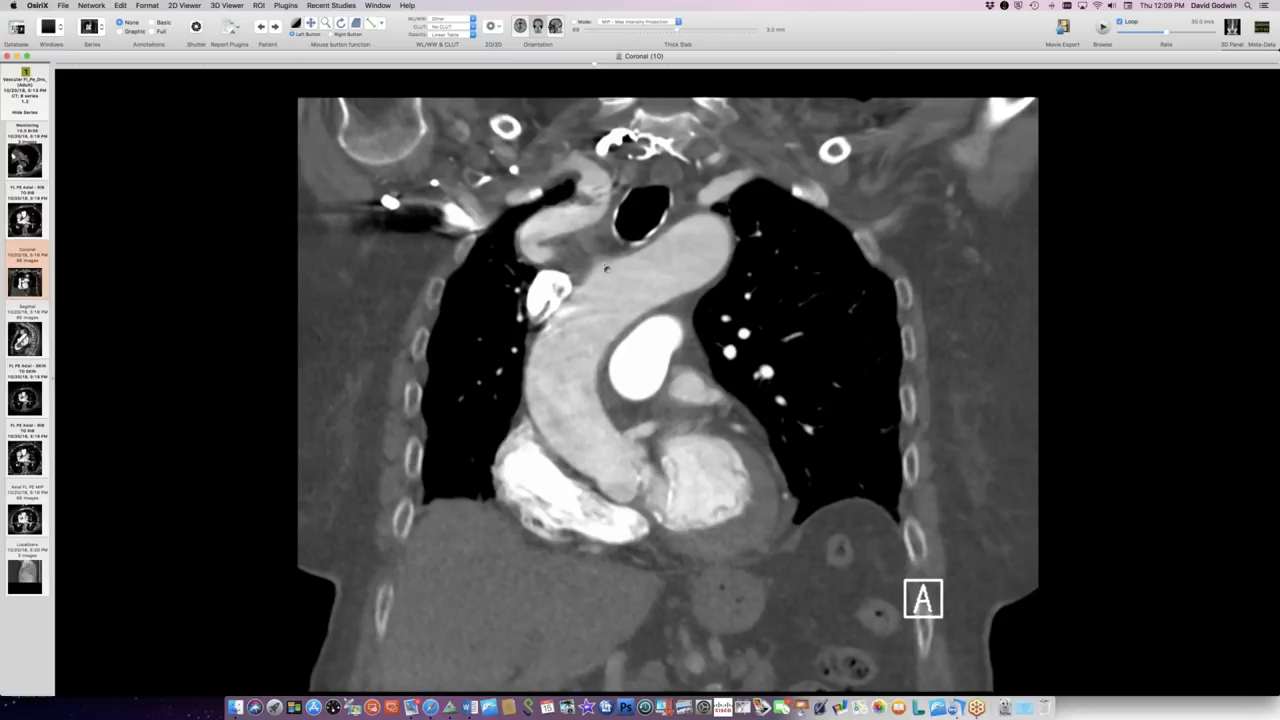
scroll(605, 268, down, 2)
scroll(605, 268, down, 3)
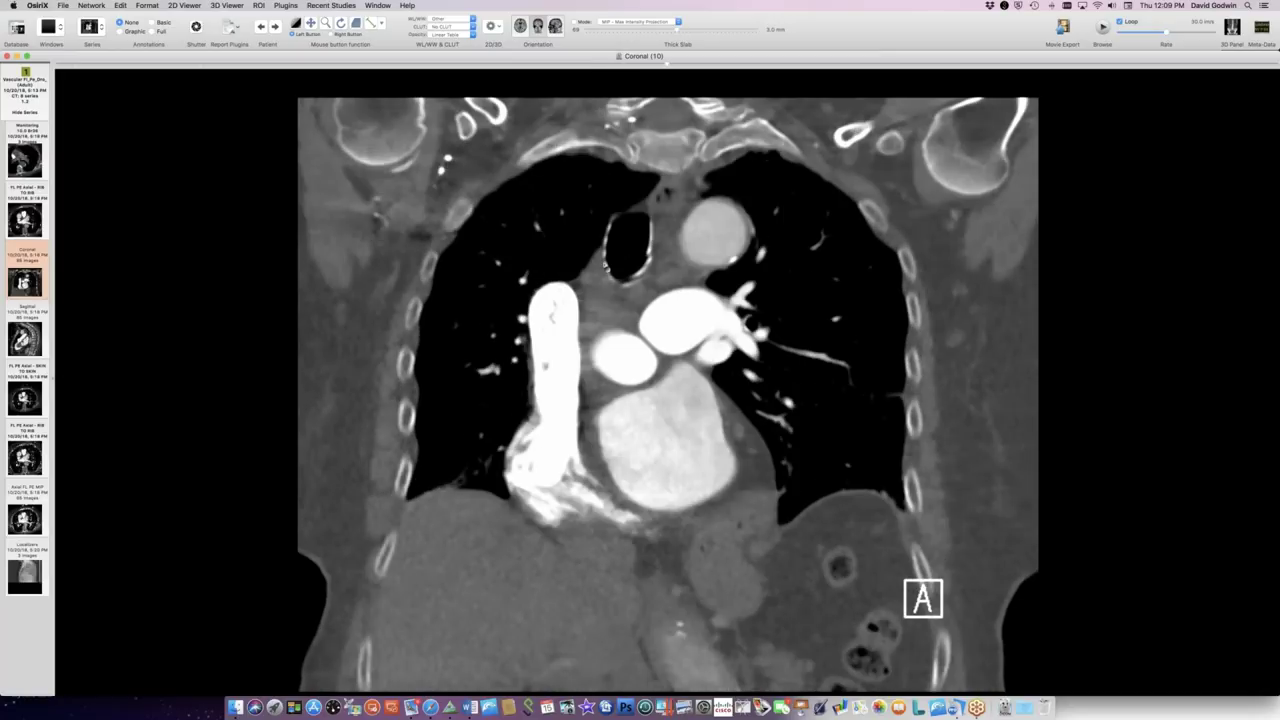
scroll(606, 268, up, 3)
scroll(605, 268, down, 2)
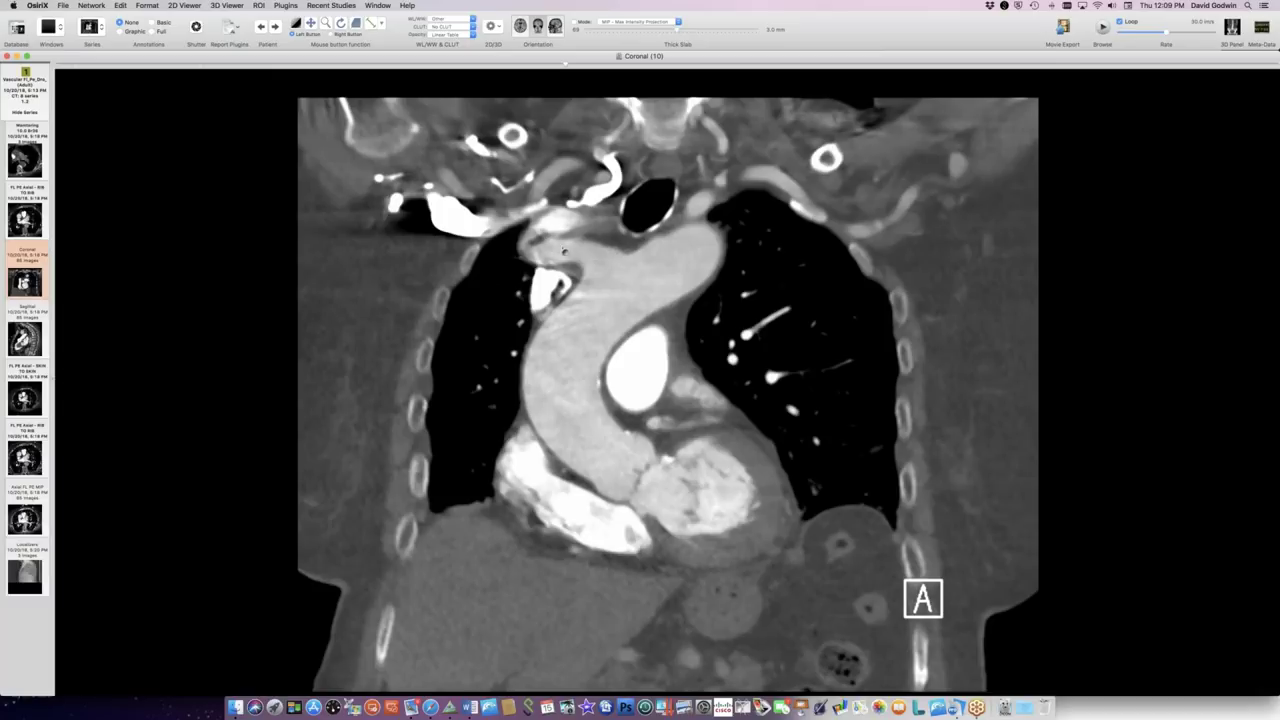
scroll(567, 243, down, 2)
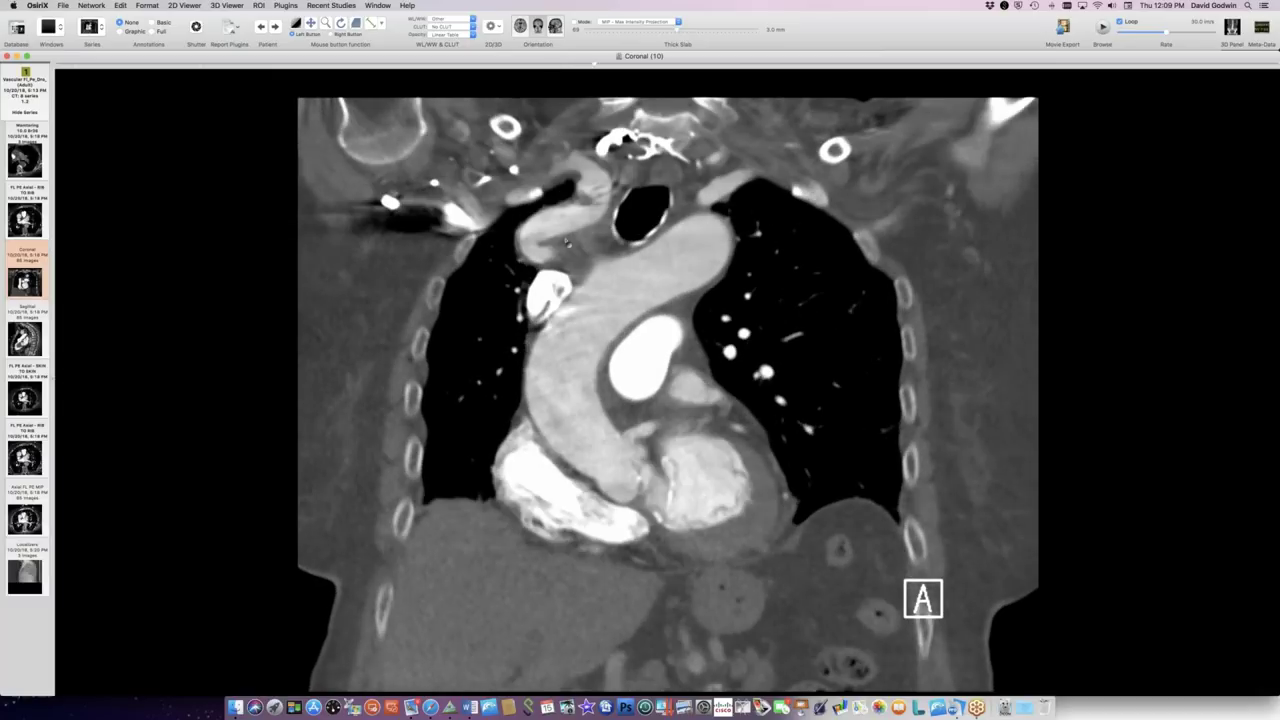
scroll(567, 243, down, 4)
scroll(567, 243, down, 2)
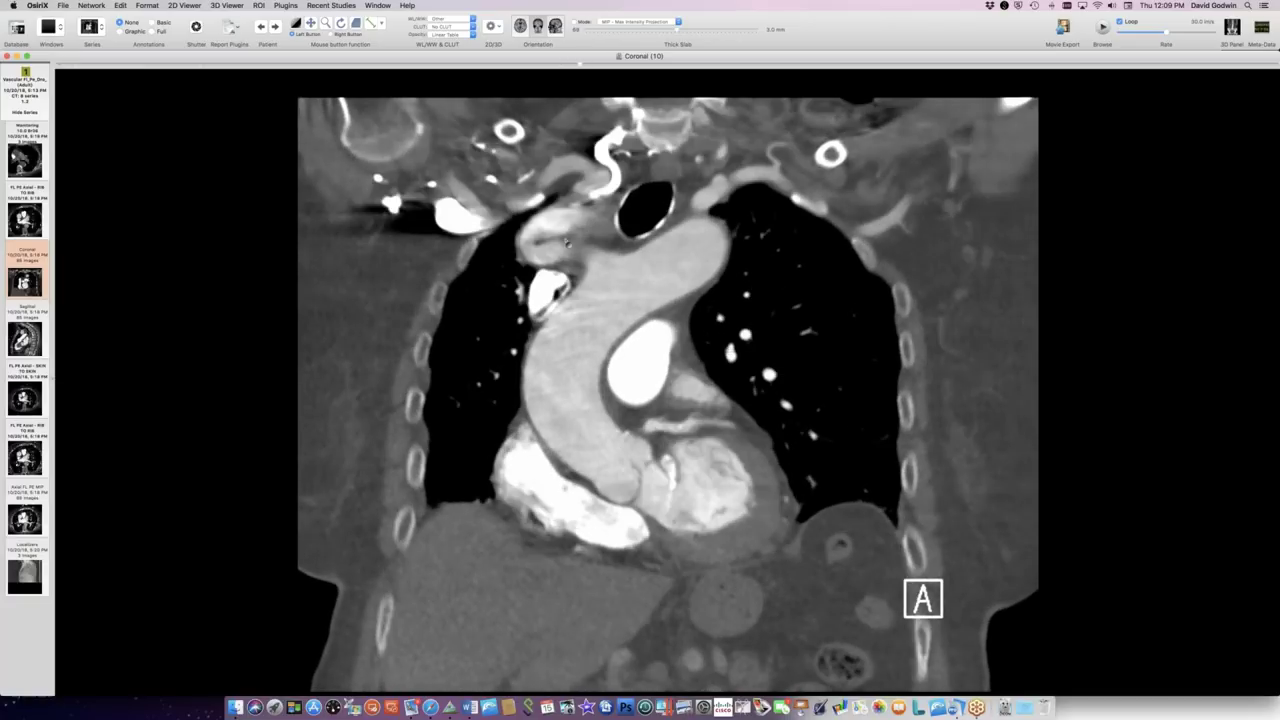
scroll(567, 243, down, 4)
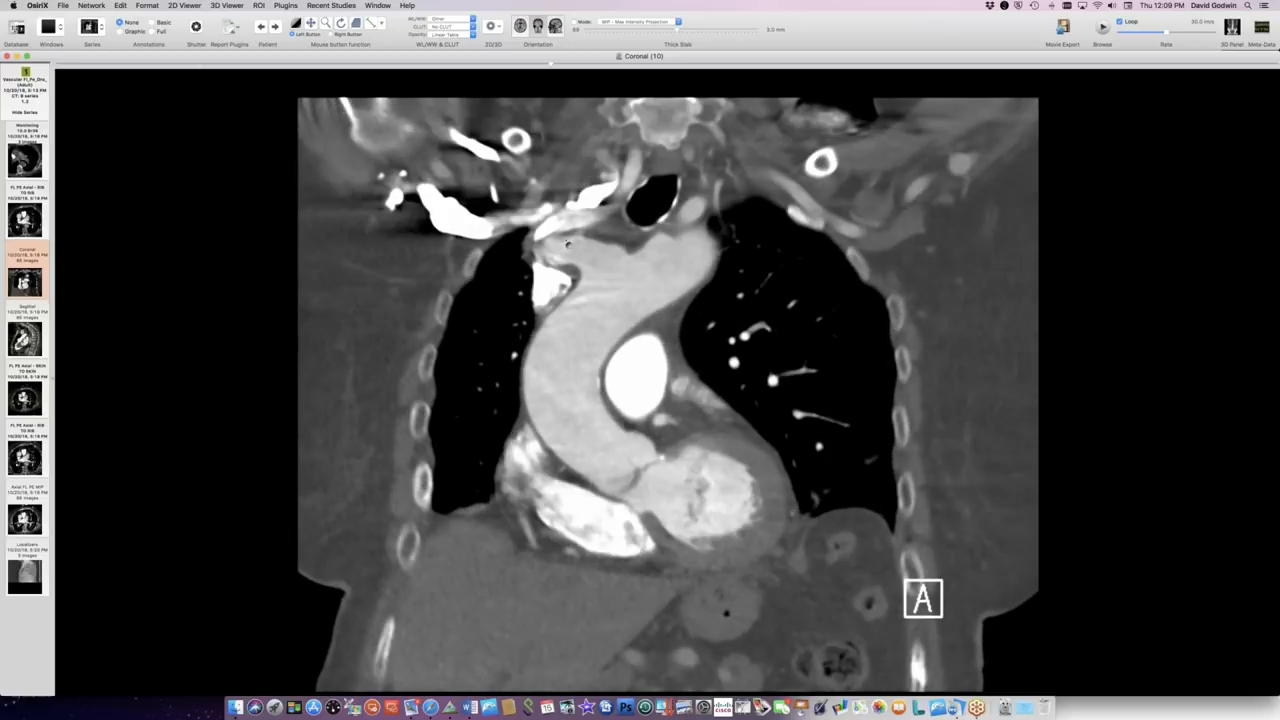
scroll(567, 243, down, 2)
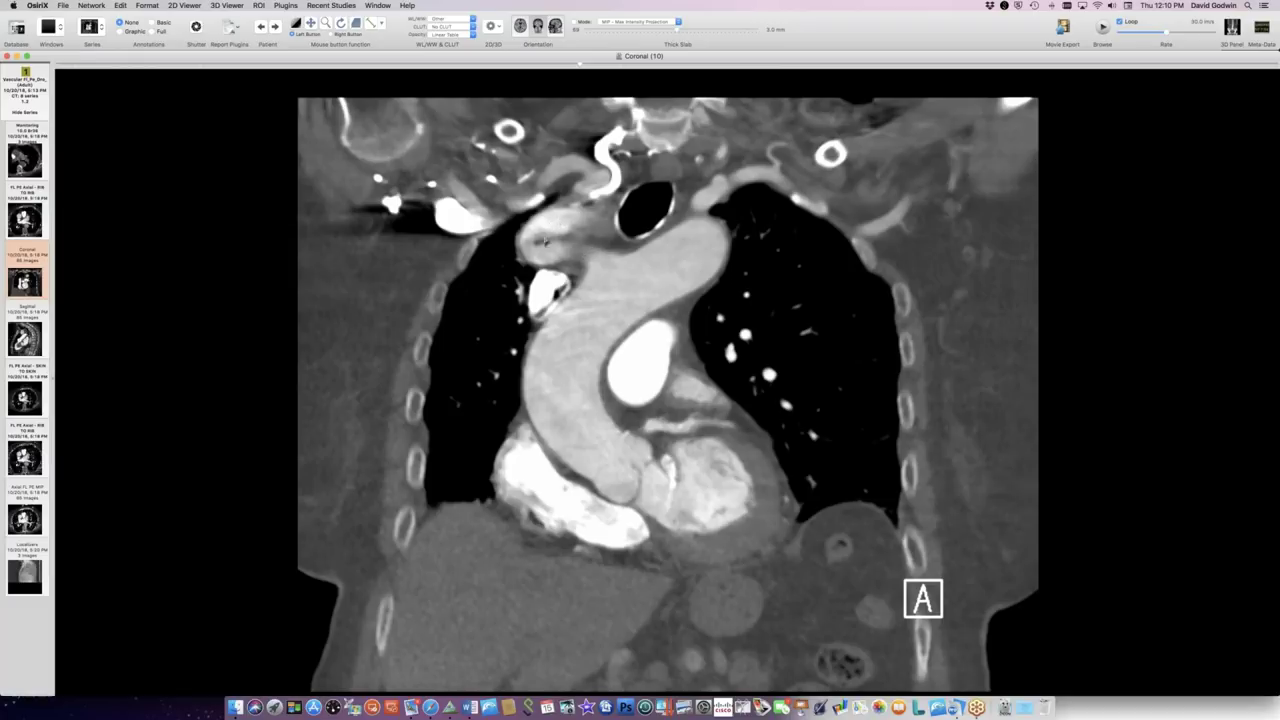
Page further through the coronal CT slices, then advance to the next patient's frontal chest X-ray
scroll(572, 250, down, 3)
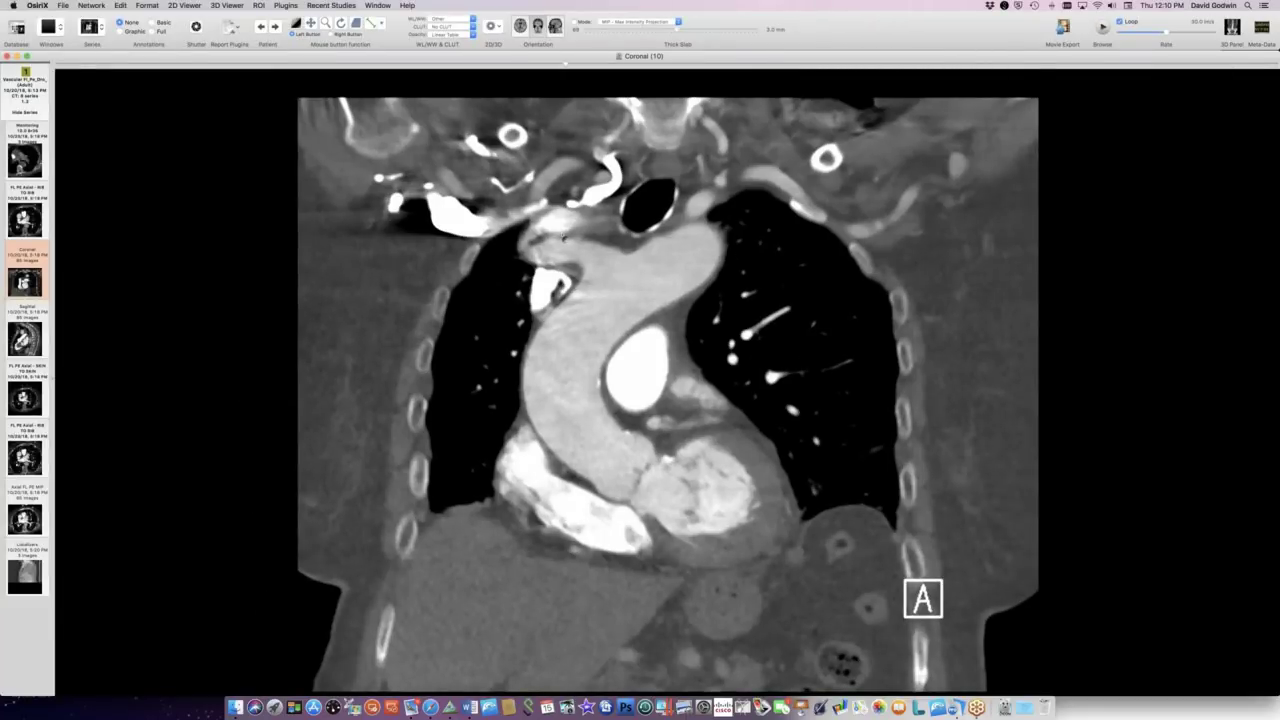
scroll(563, 238, down, 4)
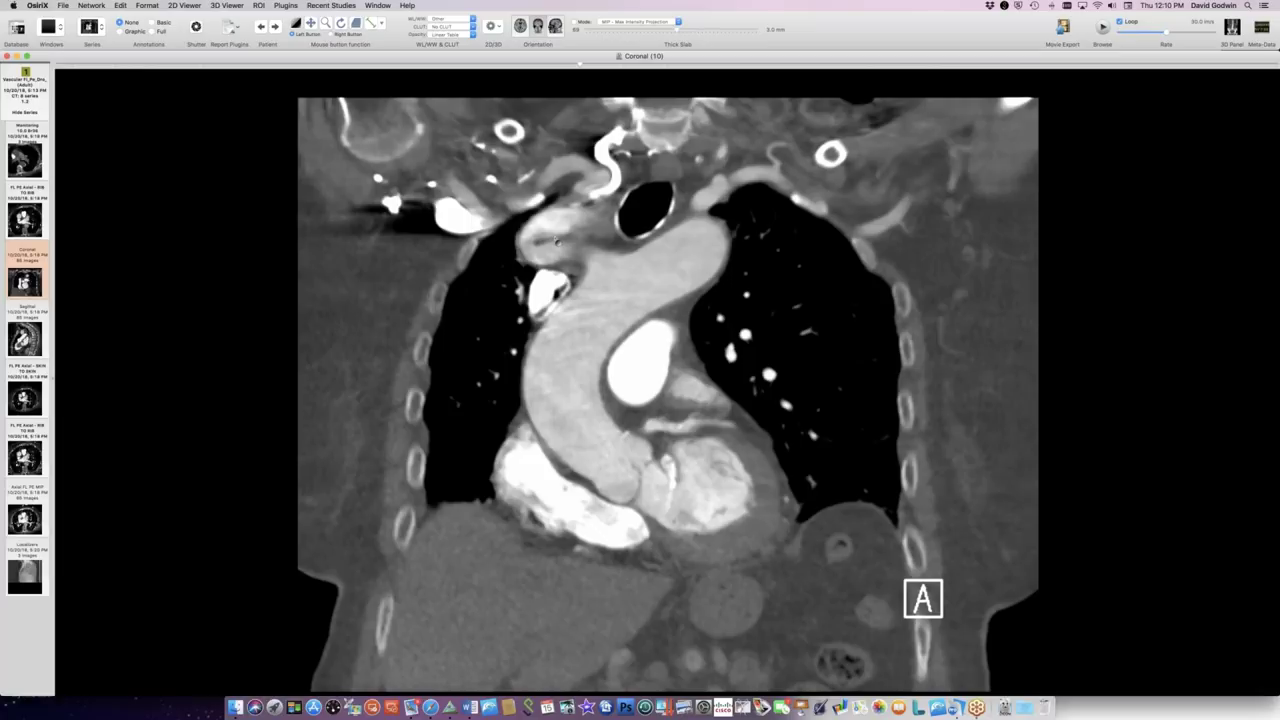
key(super+w)
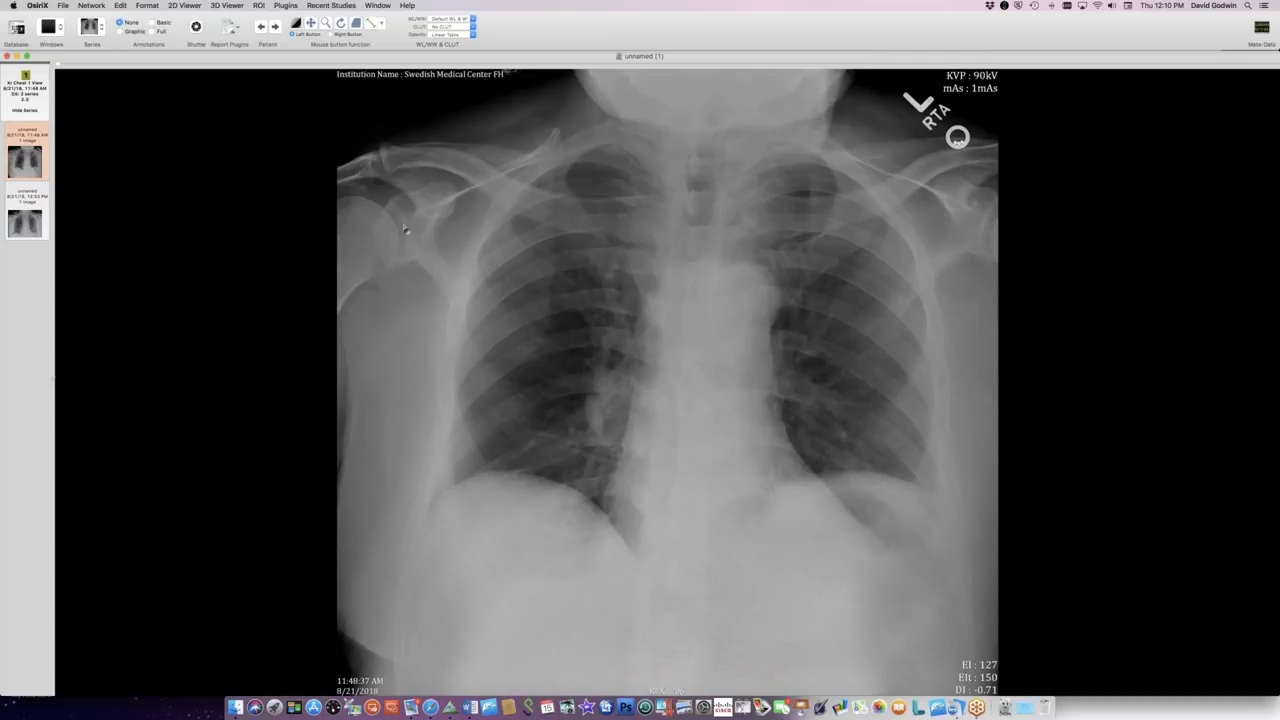
Bring up the Chest series of the Xr Chest 2 Views study showing reticular lung markings
click(41, 213)
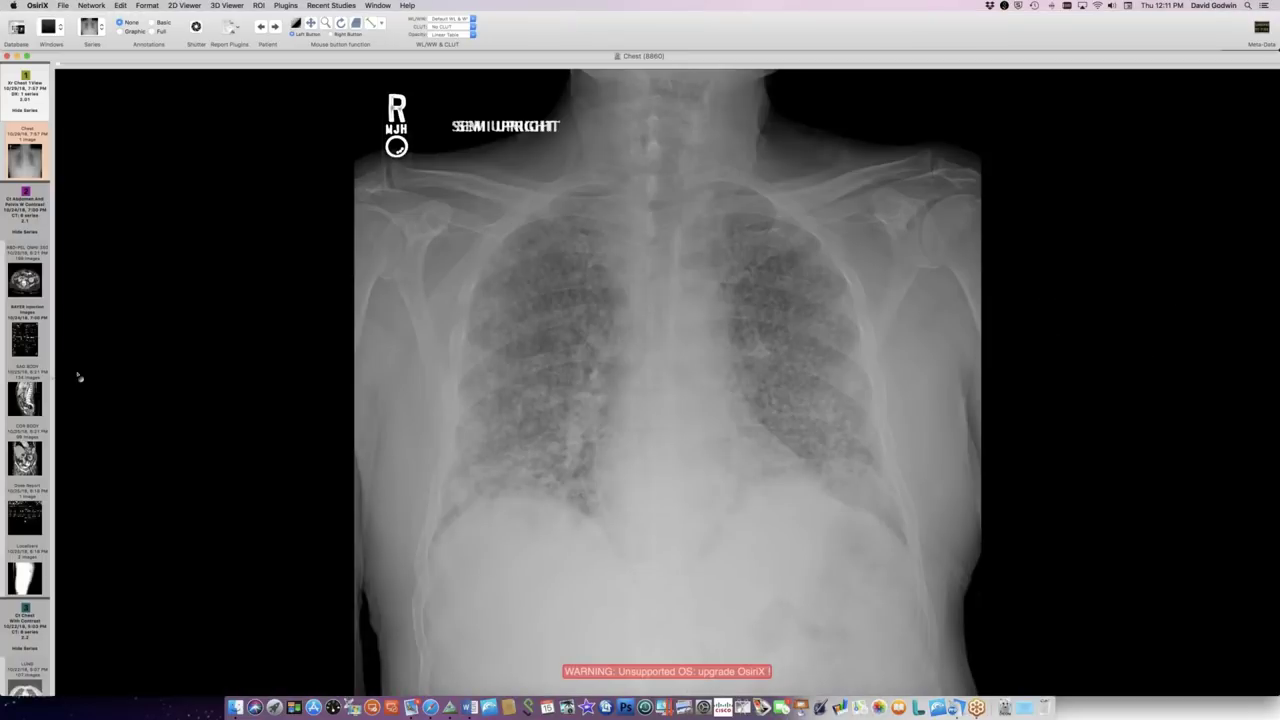
scroll(34, 383, down, 5)
scroll(34, 383, down, 6)
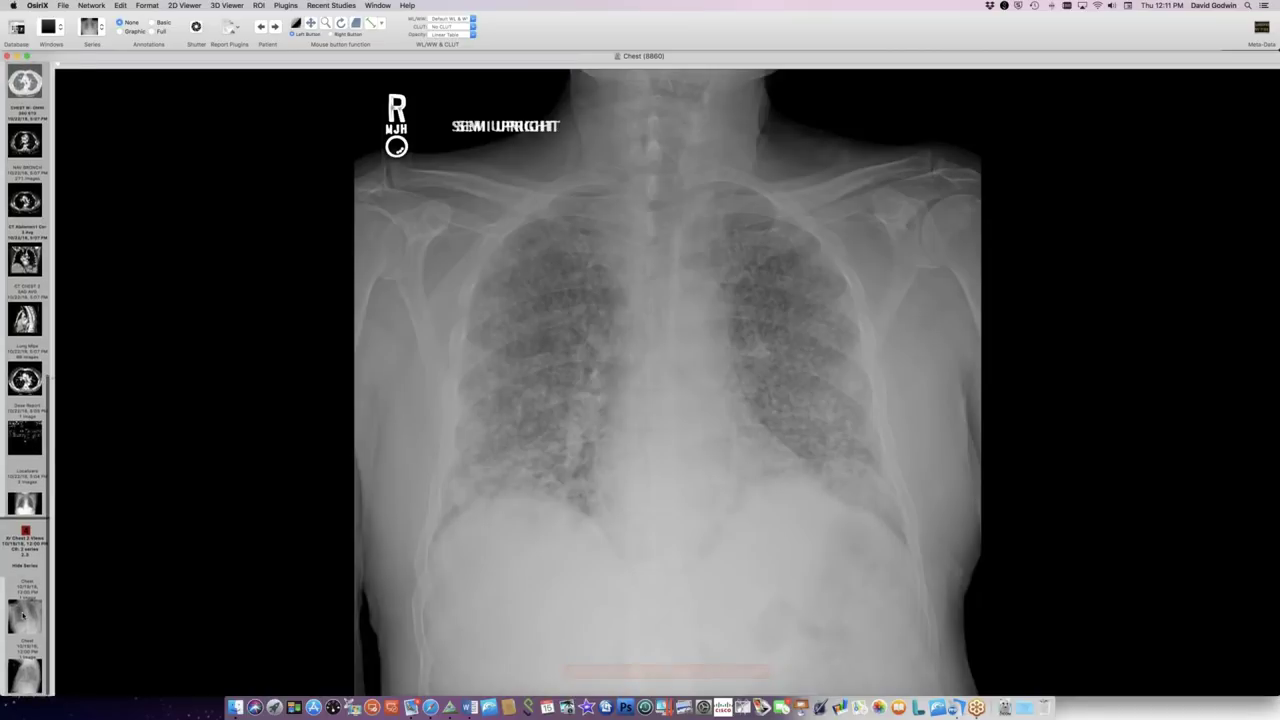
click(23, 615)
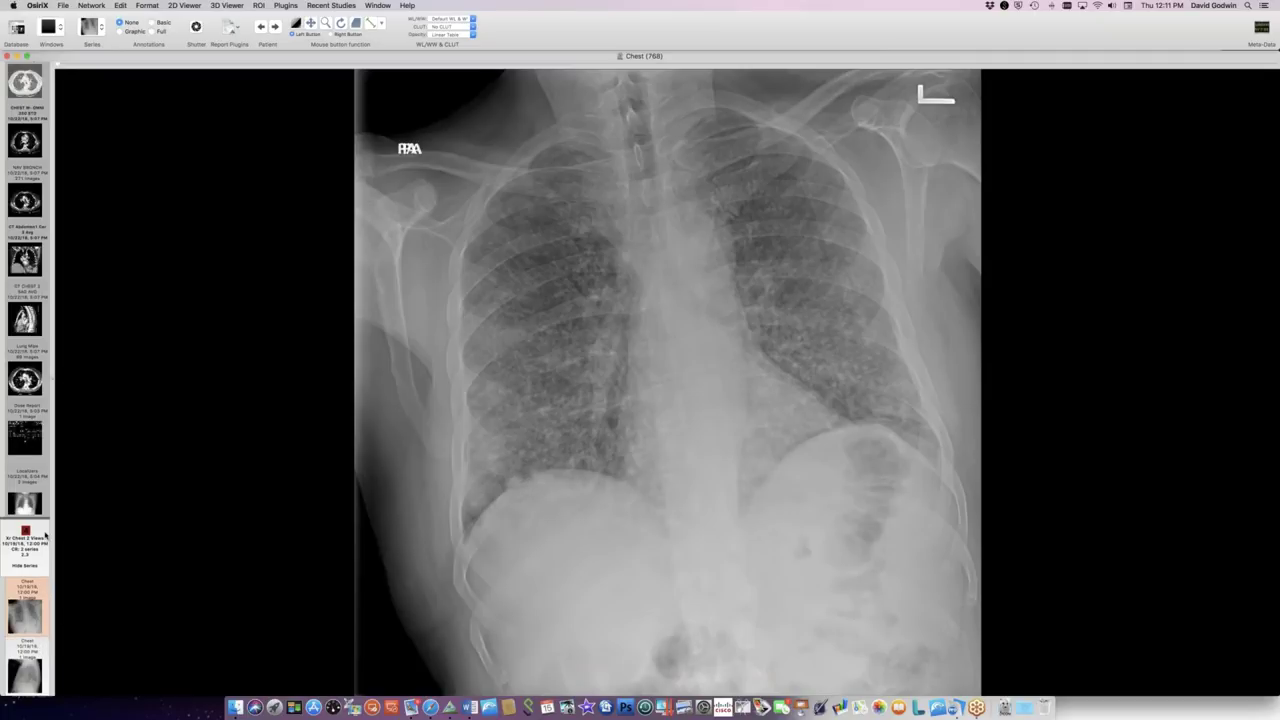
scroll(45, 537, up, 3)
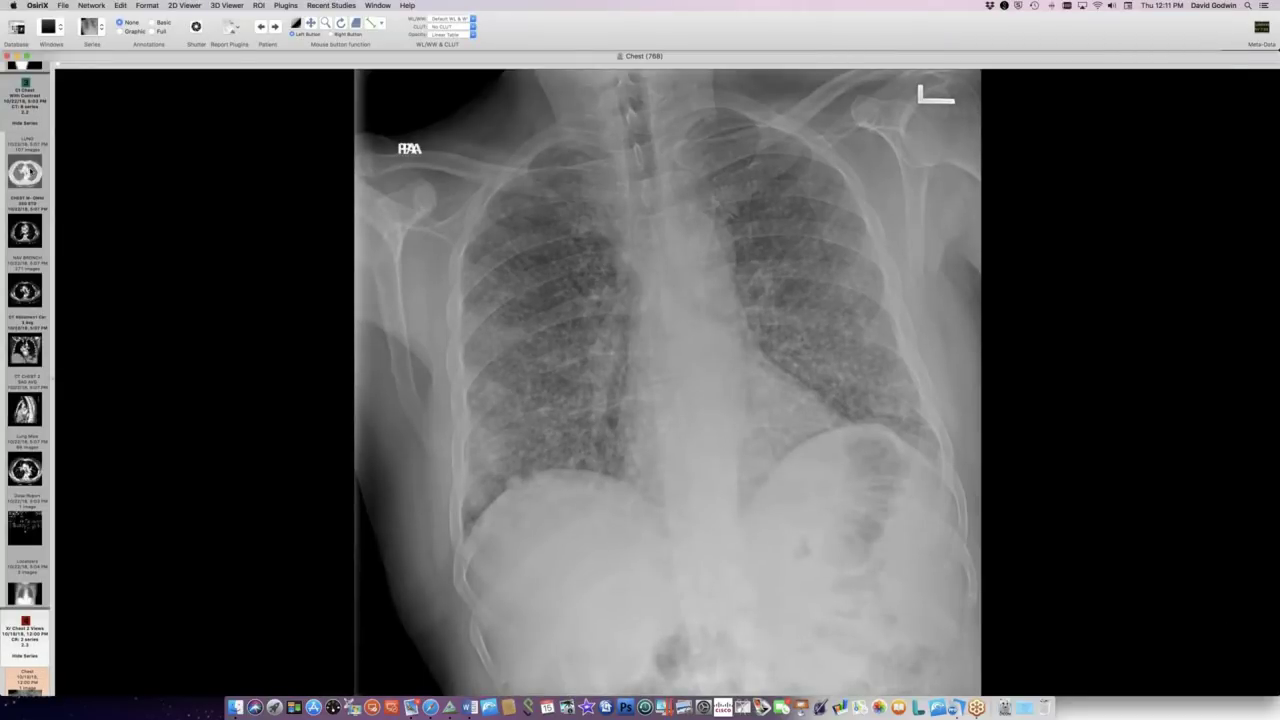
Open the LUNG axial CT series and page down through the upper and mid lung slices
click(25, 172)
scroll(405, 270, down, 5)
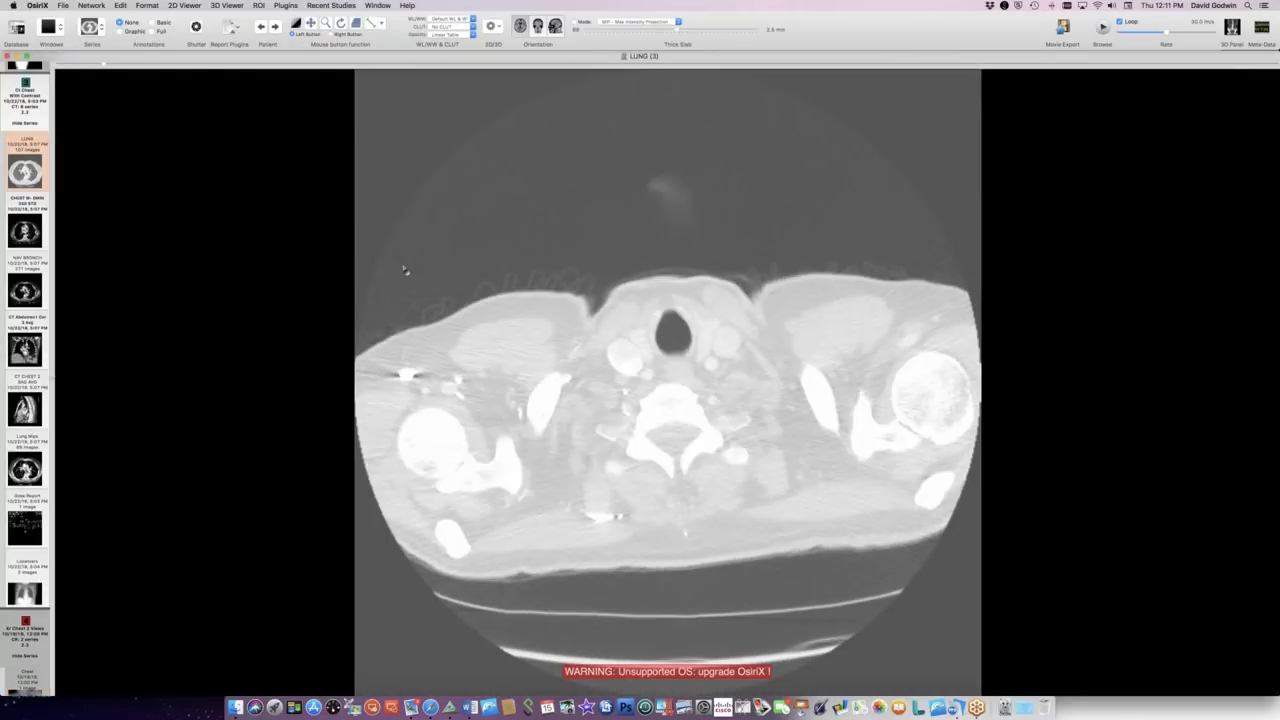
scroll(405, 270, down, 5)
scroll(405, 270, down, 15)
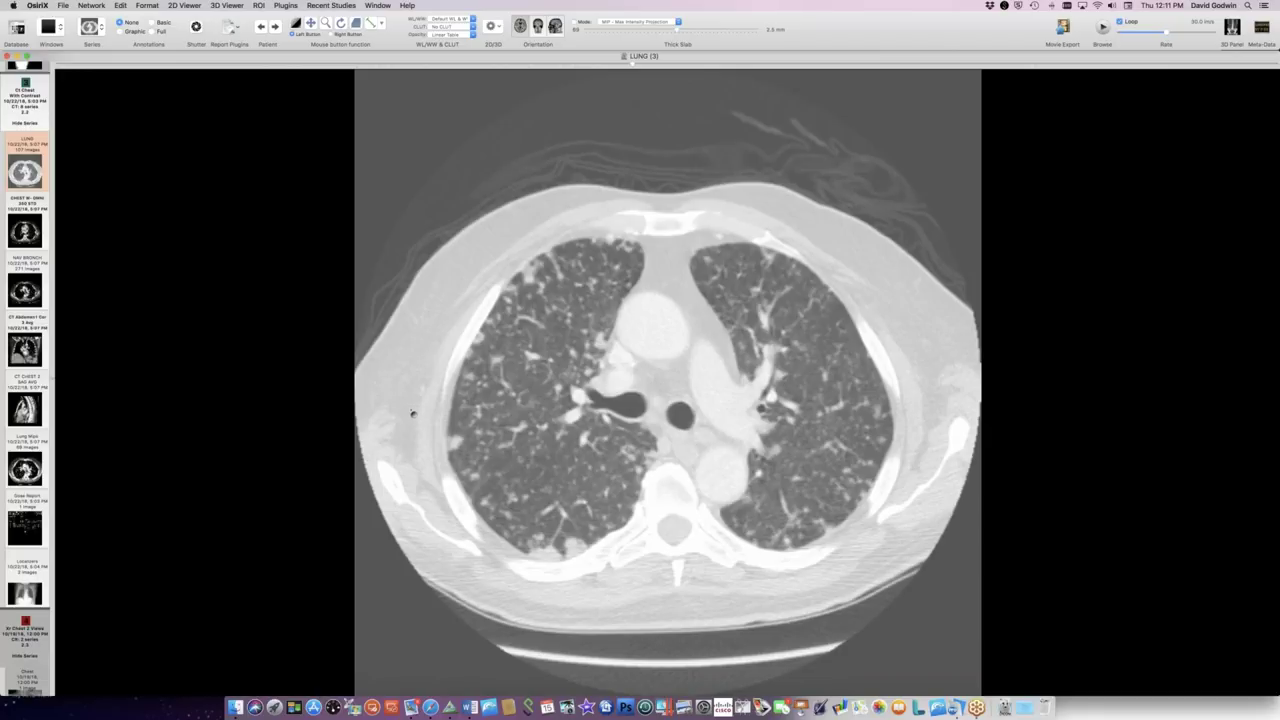
scroll(412, 413, down, 5)
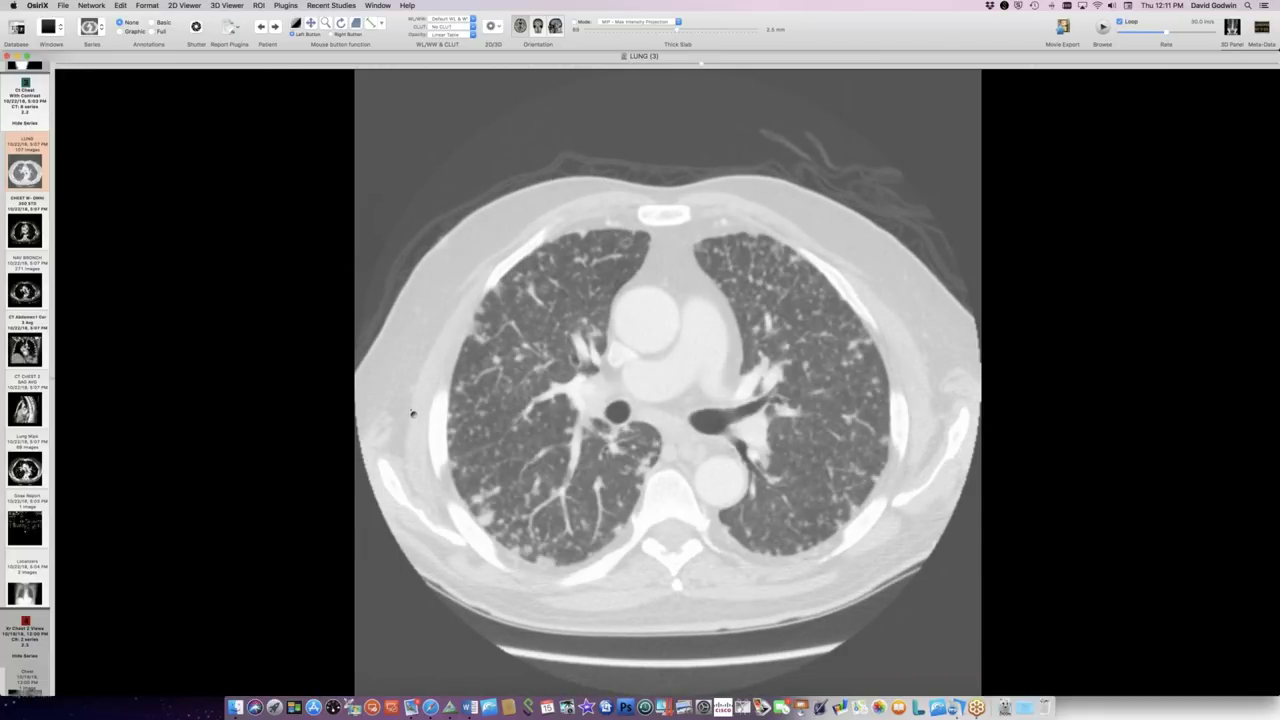
scroll(412, 413, down, 10)
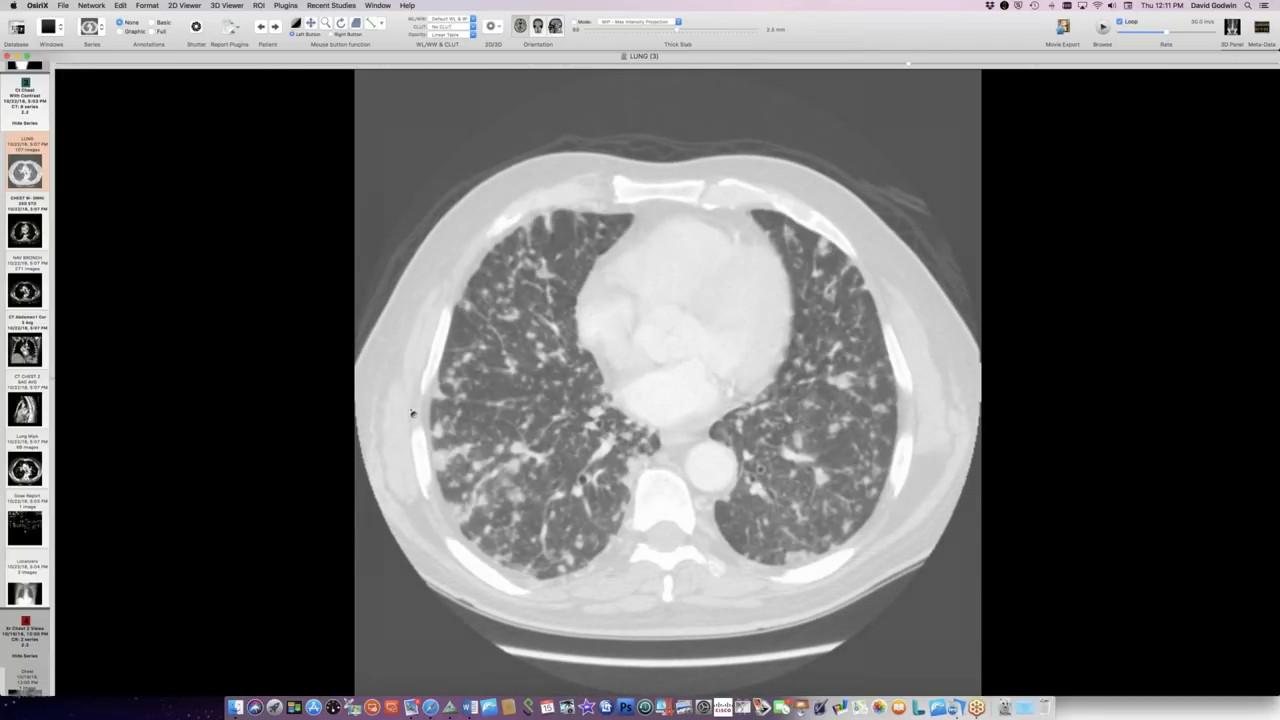
scroll(412, 413, down, 6)
scroll(411, 417, up, 4)
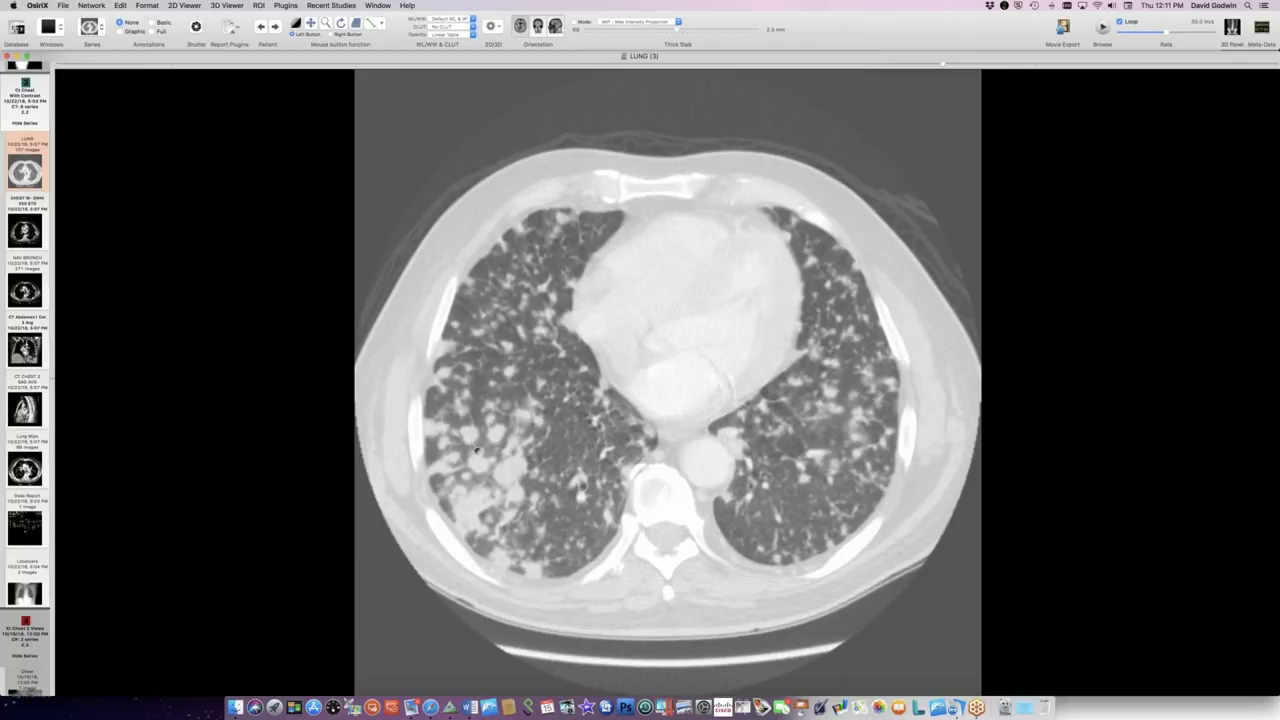
scroll(476, 450, down, 3)
Step back and forth through the lower chest slices to inspect the right-lung consolidation
scroll(490, 462, down, 2)
scroll(490, 462, up, 2)
scroll(490, 462, down, 2)
scroll(490, 462, up, 2)
scroll(490, 462, down, 2)
scroll(490, 462, up, 2)
scroll(490, 462, down, 2)
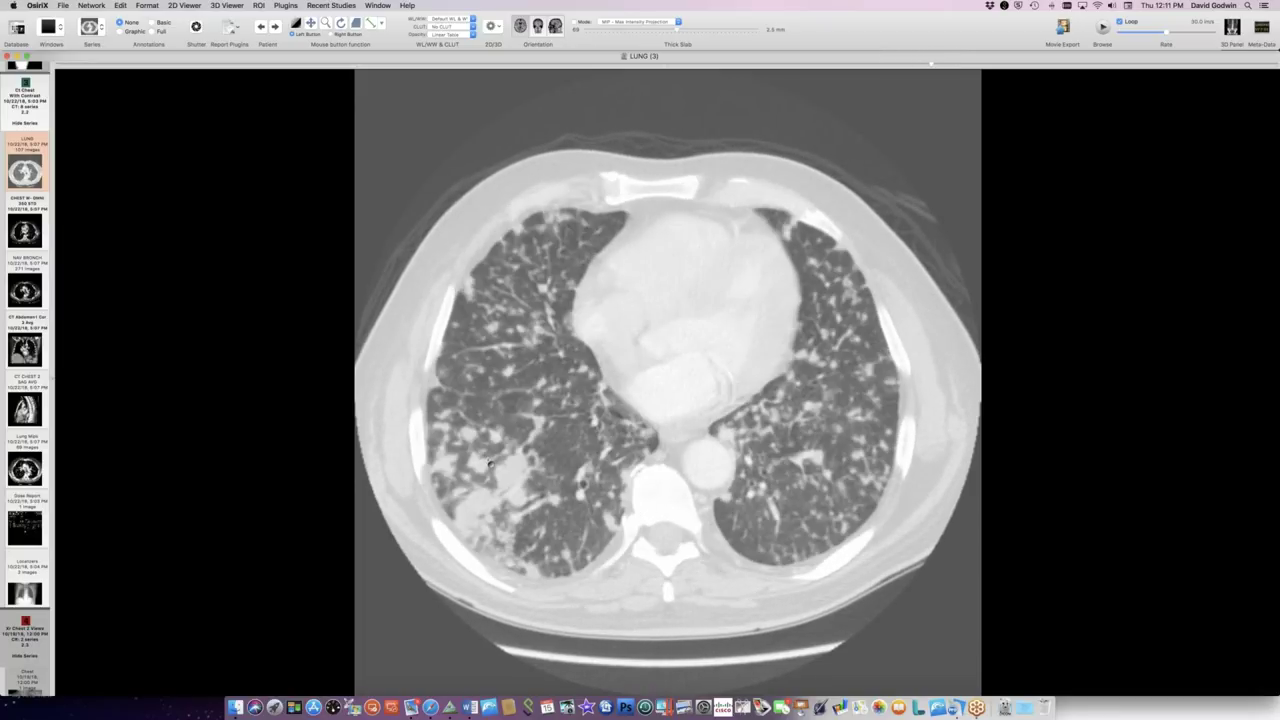
scroll(490, 462, up, 1)
scroll(490, 462, down, 2)
scroll(490, 462, up, 2)
scroll(490, 462, down, 2)
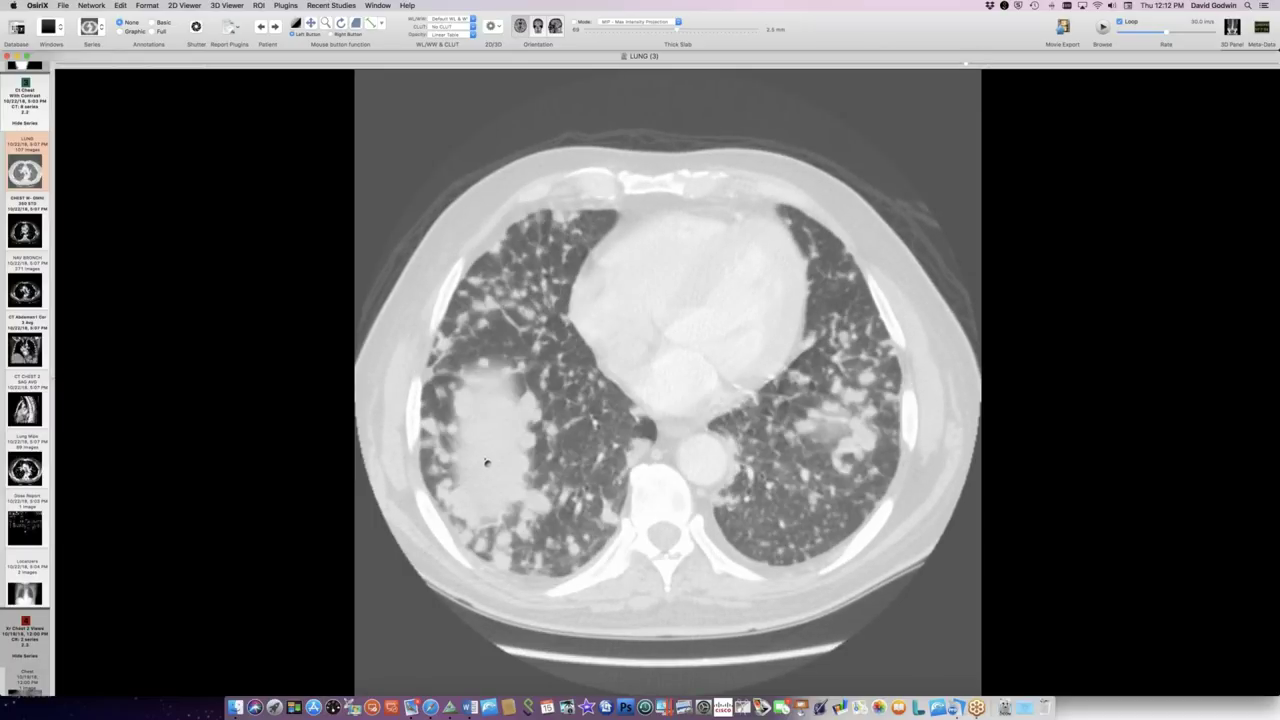
scroll(530, 462, up, 3)
scroll(534, 462, down, 3)
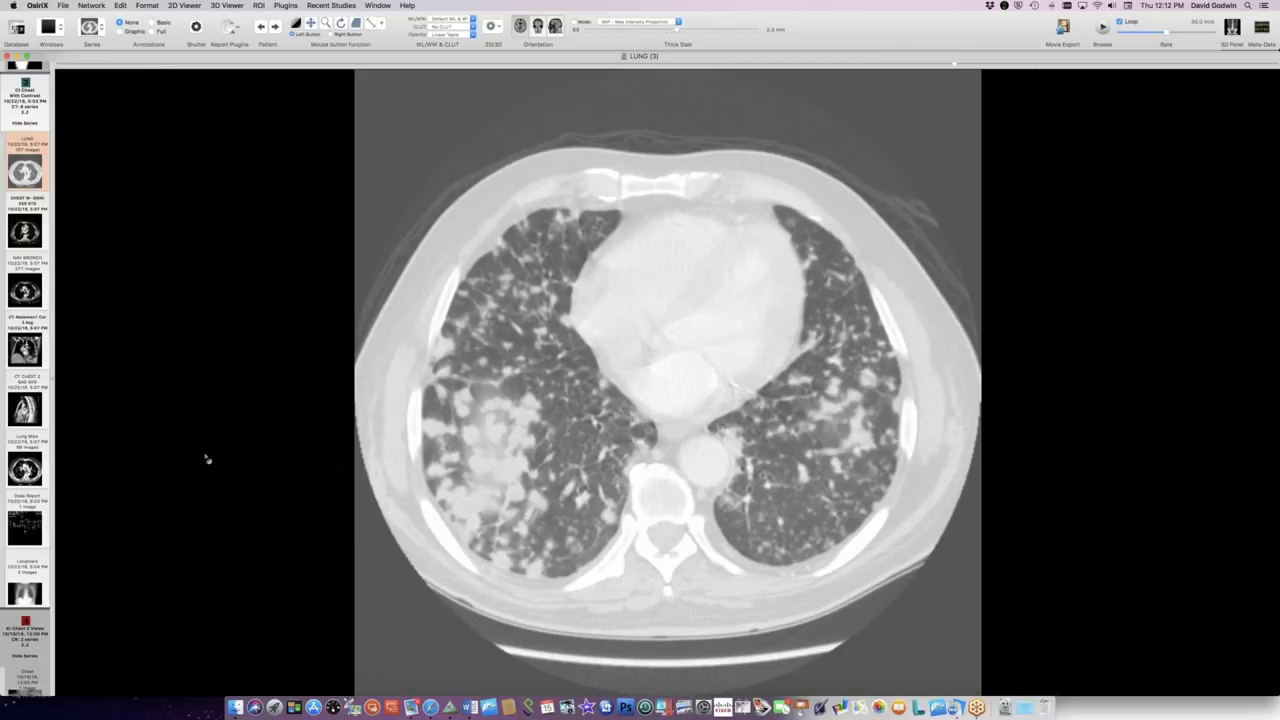
scroll(547, 467, down, 3)
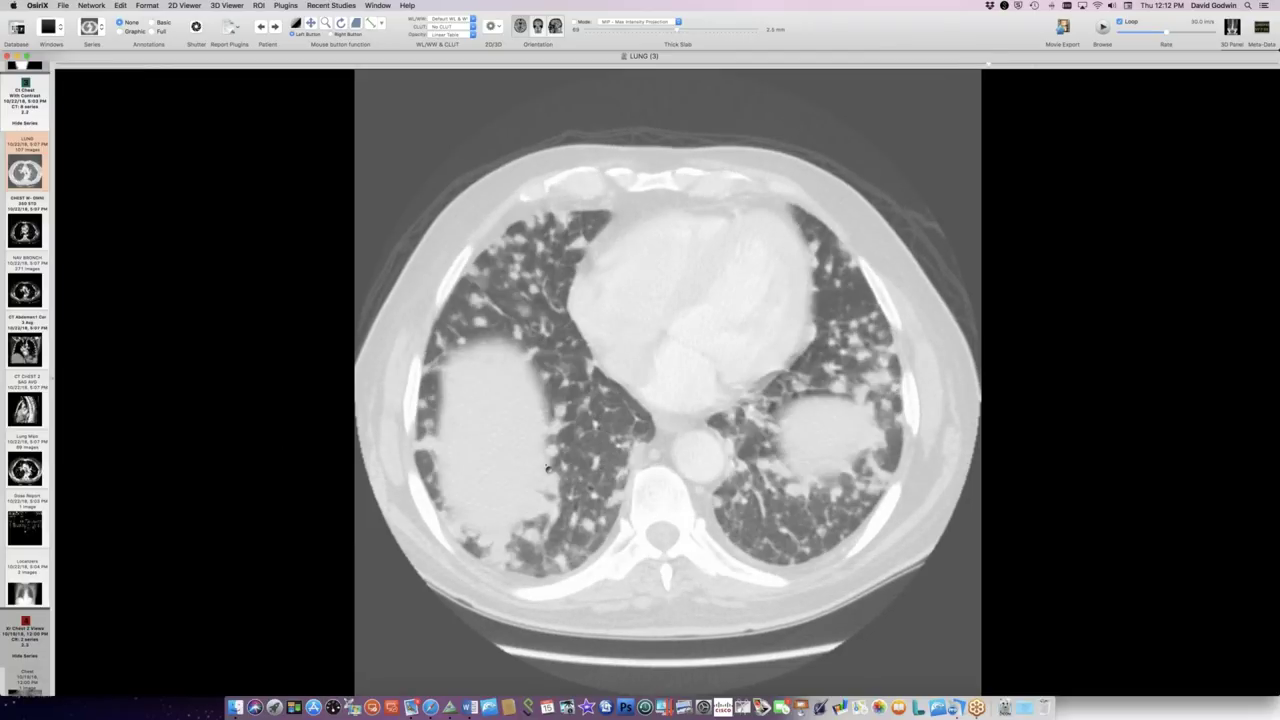
scroll(548, 469, up, 5)
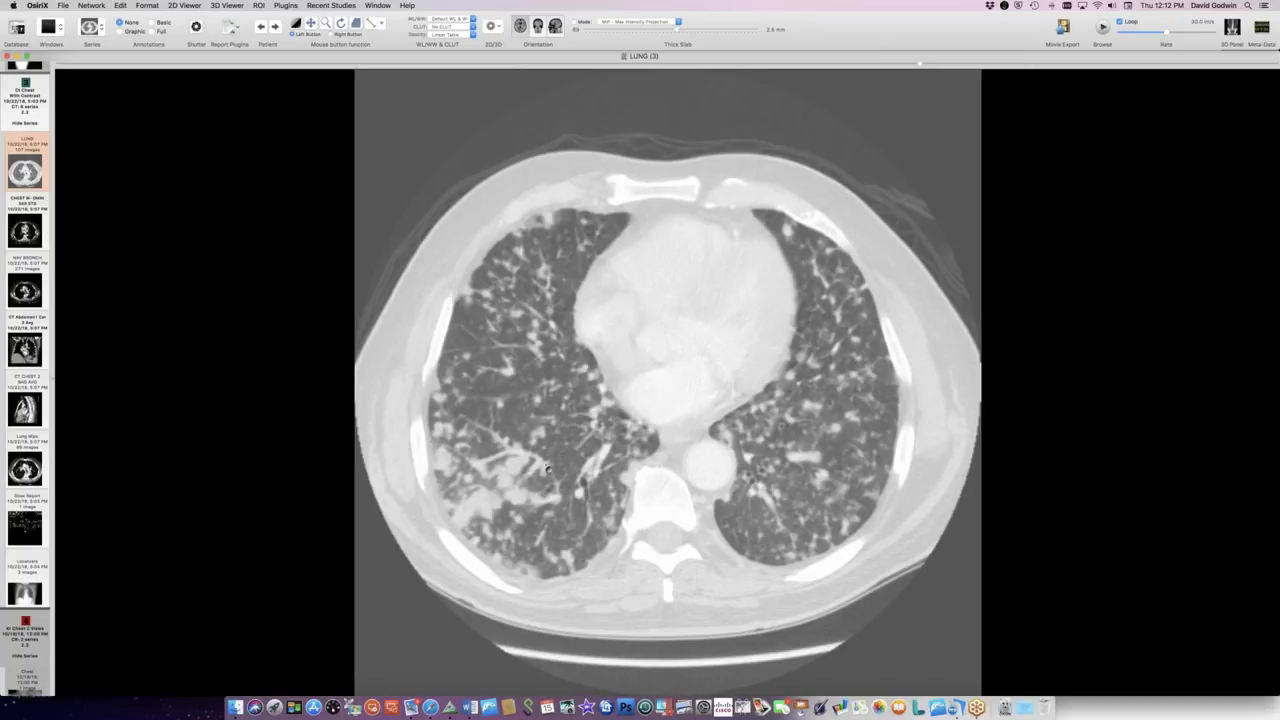